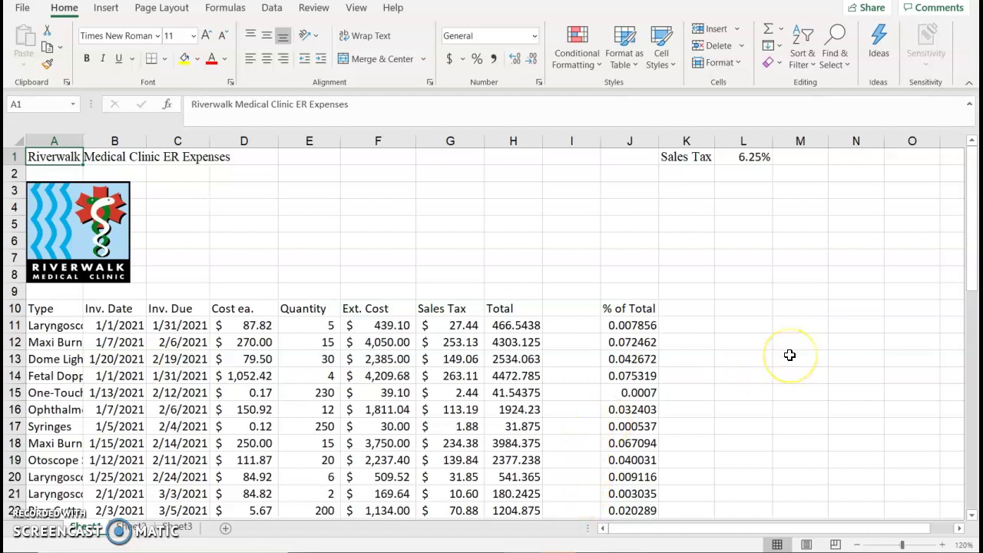
Format the Total column values in H11:H39 with the dollar Accounting number format.
{"action": "scroll", "coordinate": [789, 354], "scroll_direction": "down", "scroll_amount": 1}
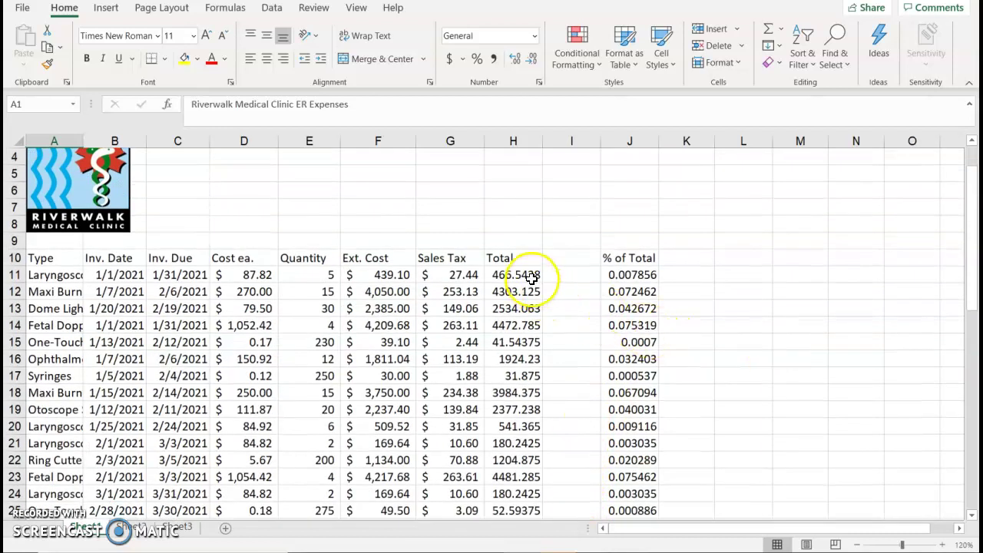
{"action": "scroll", "coordinate": [530, 272], "scroll_direction": "down", "scroll_amount": 2}
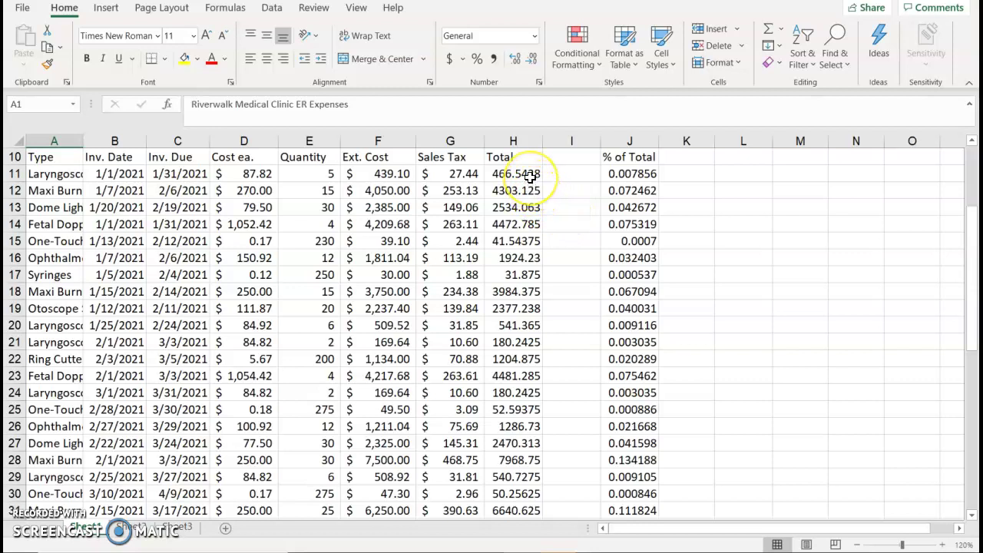
{"action": "left_click_drag", "start_coordinate": [530, 177], "coordinate": [519, 477]}
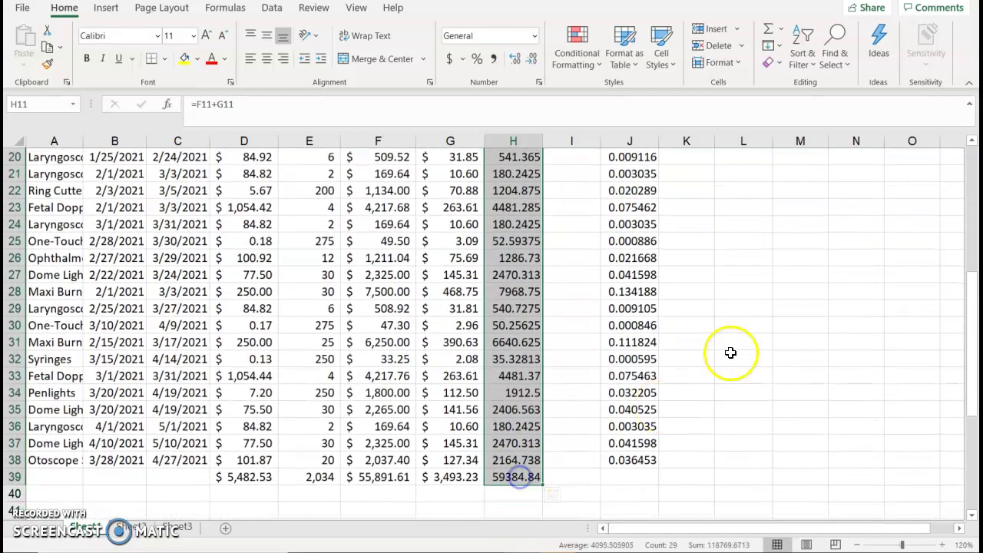
{"action": "left_click", "coordinate": [450, 60]}
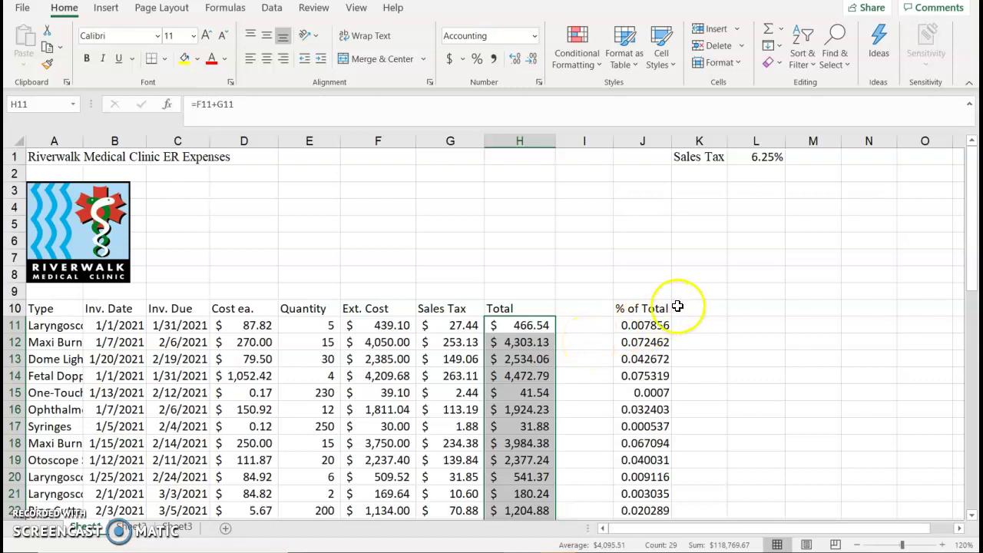
Format the % of Total values in J11:J38 as percentages with two decimal places.
{"action": "scroll", "coordinate": [678, 306], "scroll_direction": "down", "scroll_amount": 1}
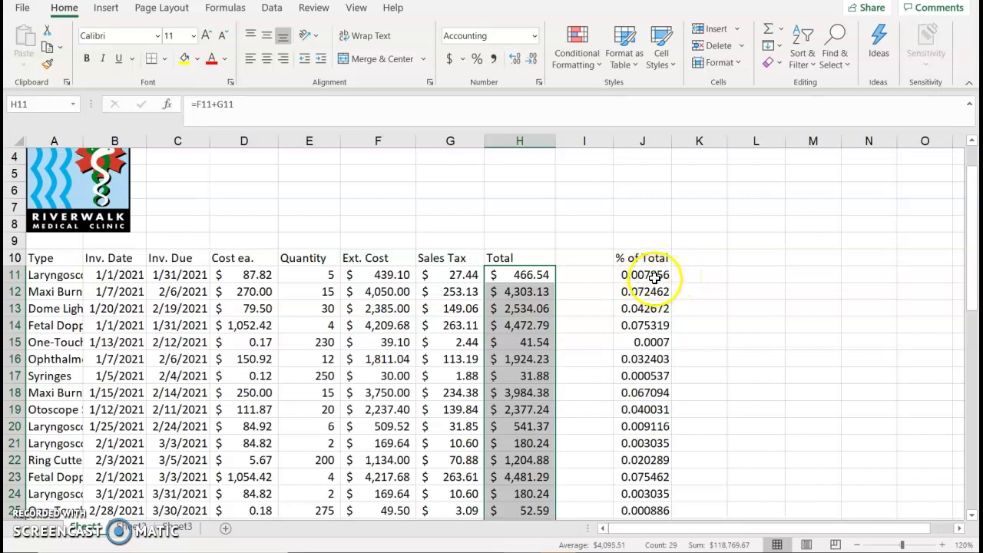
{"action": "scroll", "coordinate": [653, 278], "scroll_direction": "down", "scroll_amount": 2}
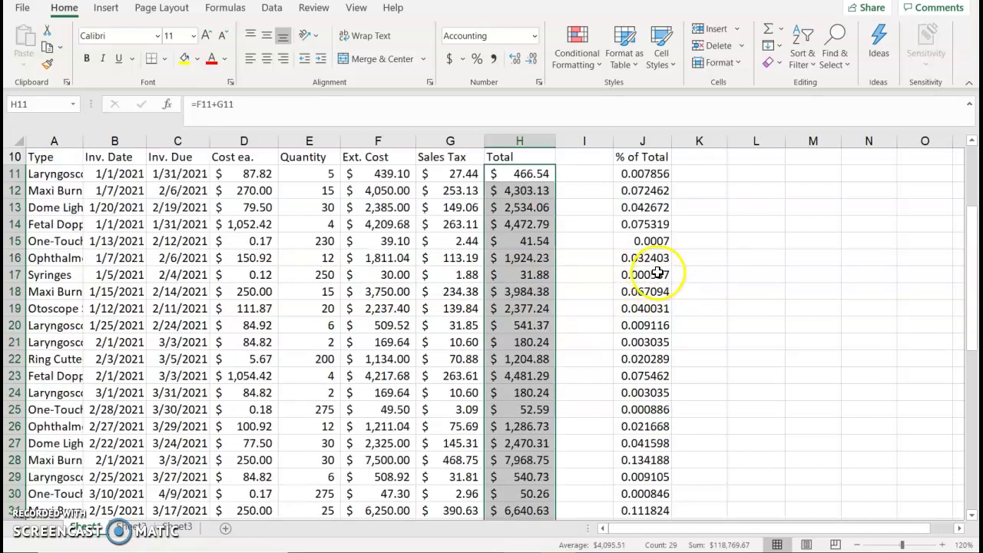
{"action": "left_click", "coordinate": [645, 174]}
{"action": "left_click_drag", "start_coordinate": [645, 174], "coordinate": [644, 500]}
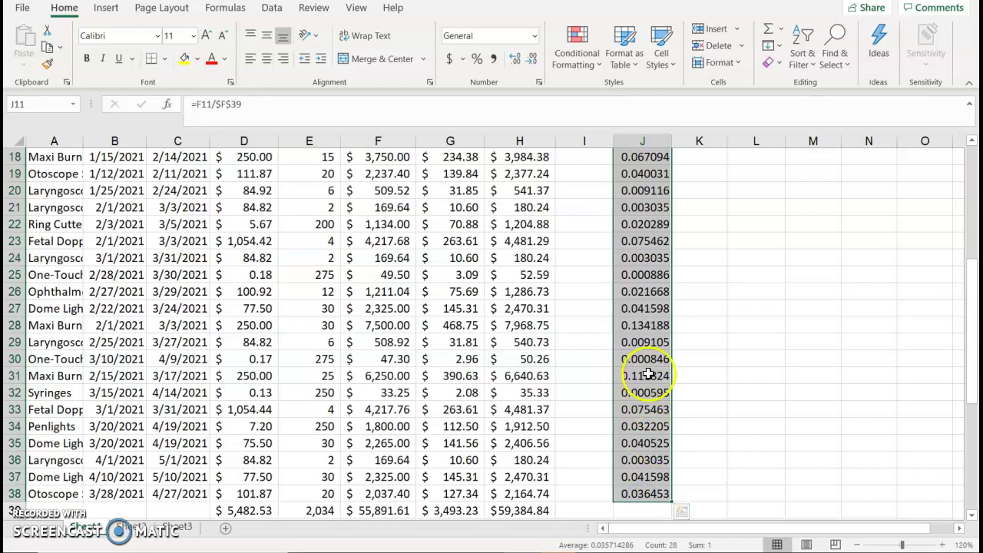
{"action": "left_click", "coordinate": [478, 61]}
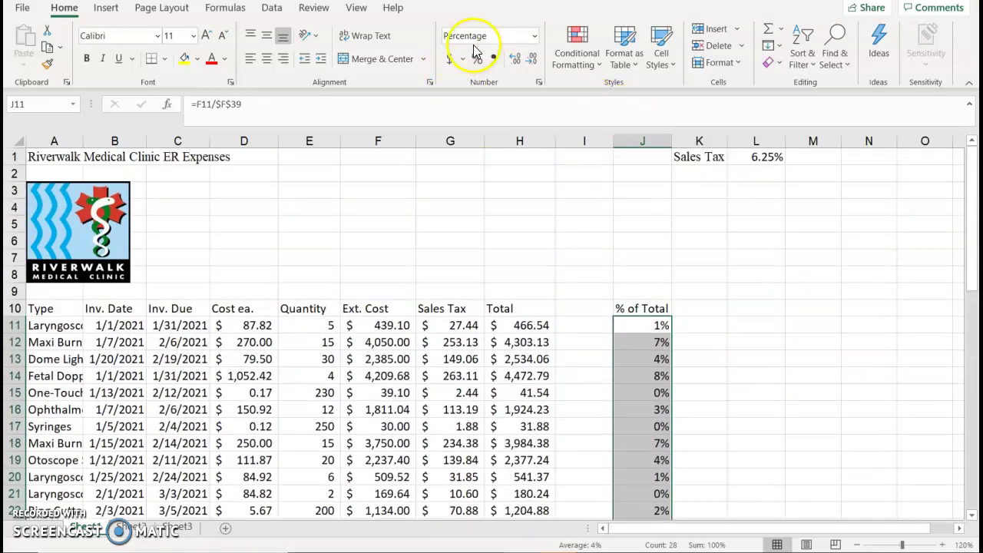
{"action": "left_click", "coordinate": [515, 60]}
{"action": "left_click", "coordinate": [515, 60]}
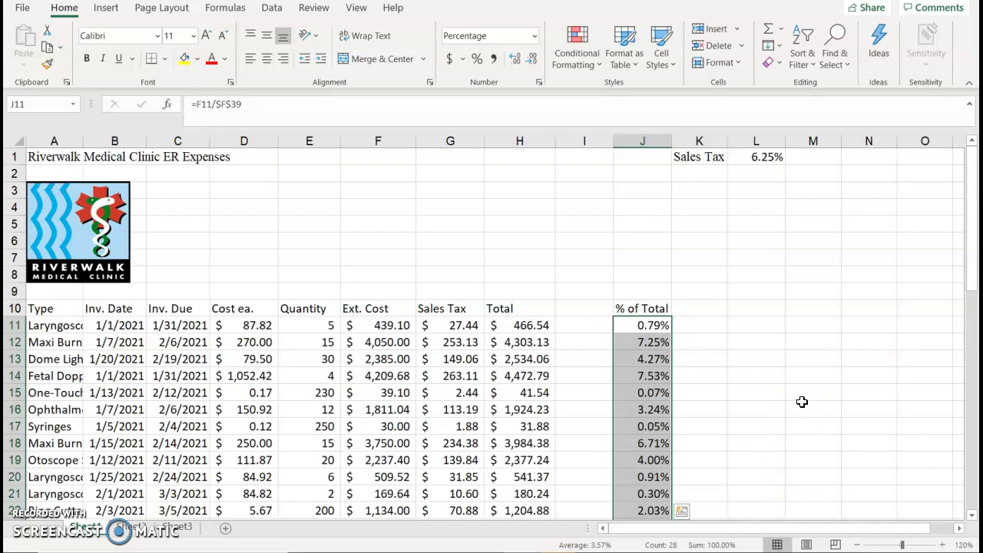
Format the Inv. Date values in B11:B38 with the 14-Mar date type.
{"action": "scroll", "coordinate": [802, 402], "scroll_direction": "down", "scroll_amount": 1}
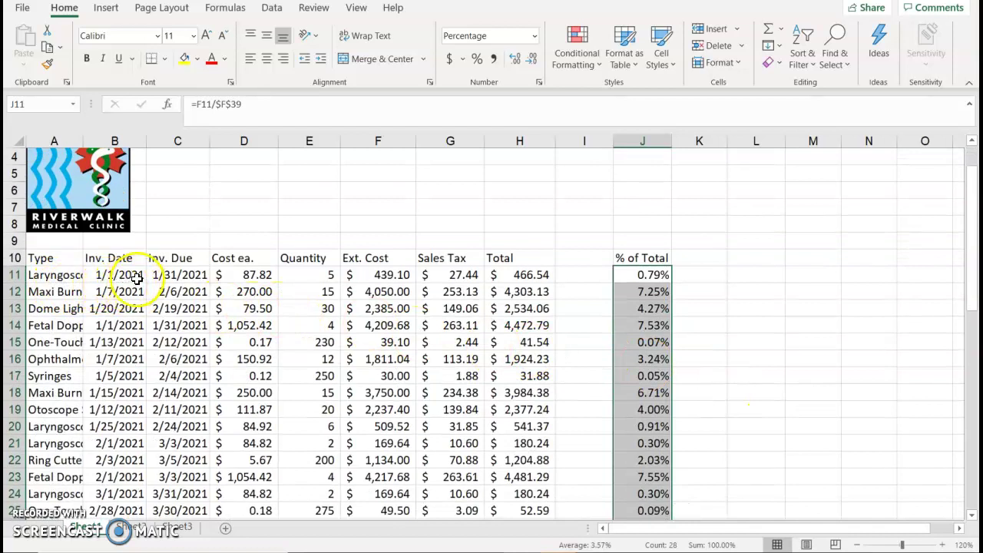
{"action": "left_click", "coordinate": [135, 279]}
{"action": "left_click_drag", "start_coordinate": [136, 278], "coordinate": [115, 479]}
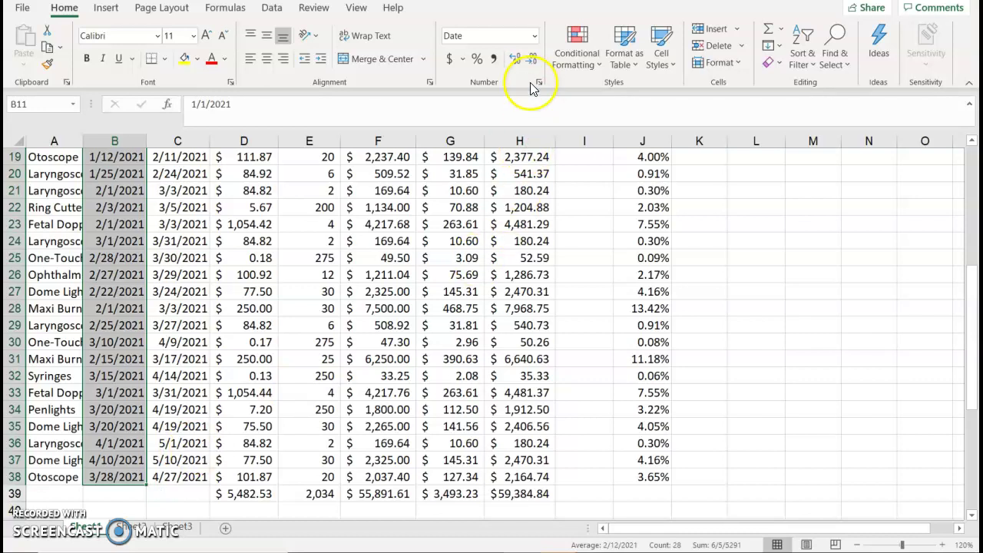
{"action": "left_click", "coordinate": [536, 36]}
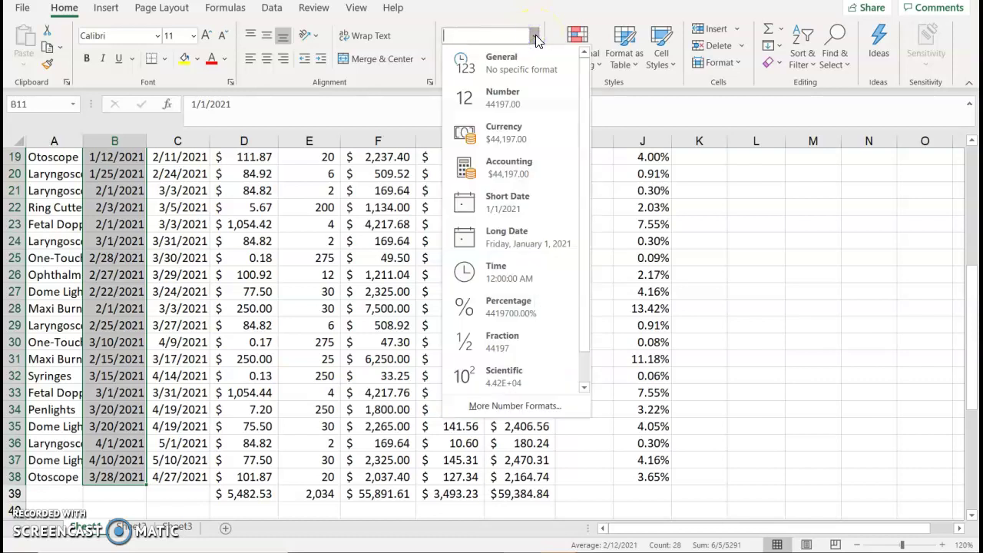
{"action": "left_click", "coordinate": [528, 250]}
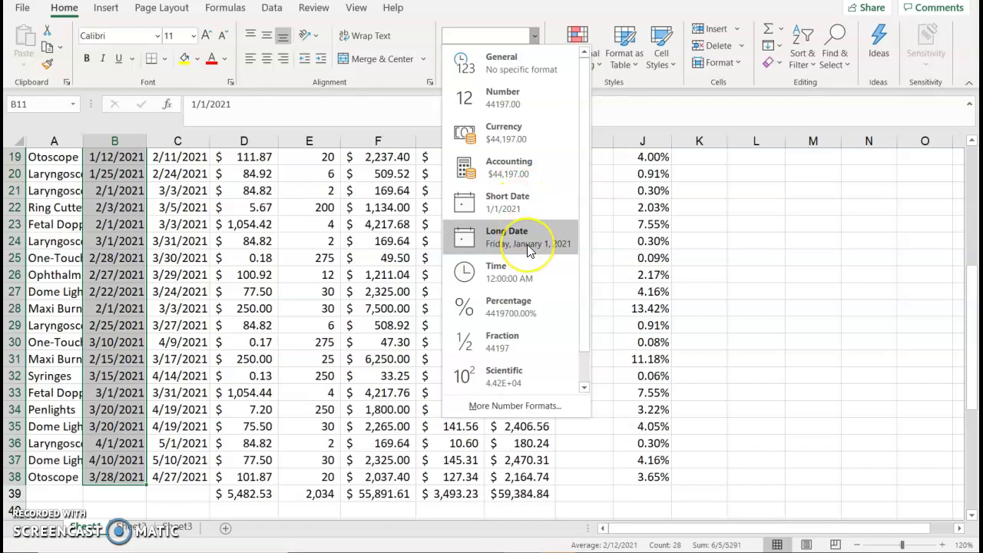
{"action": "left_click", "coordinate": [516, 407]}
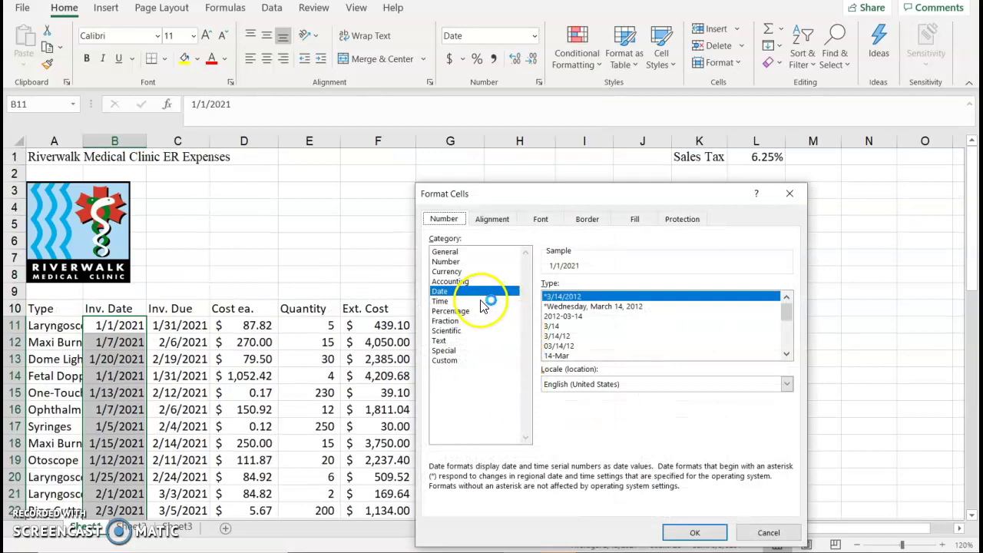
{"action": "left_click", "coordinate": [564, 357]}
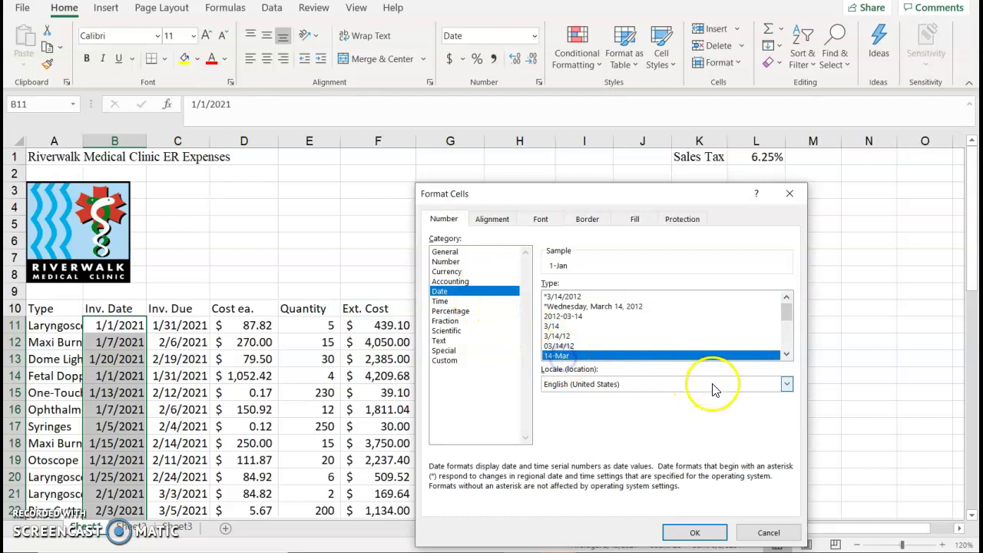
{"action": "left_click", "coordinate": [695, 533]}
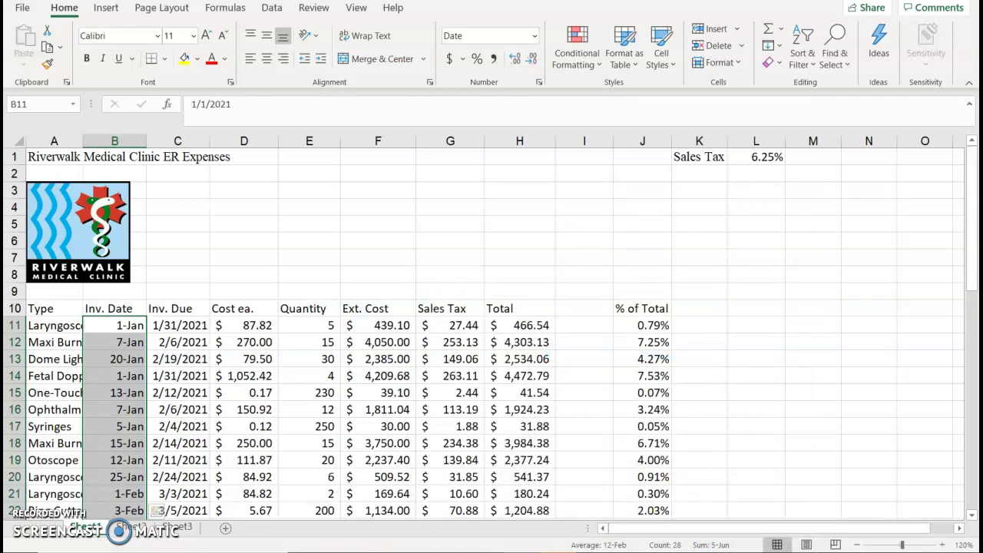
Make the column headings in A10:J10 bold and set their font size to 12.
{"action": "left_click", "coordinate": [68, 311]}
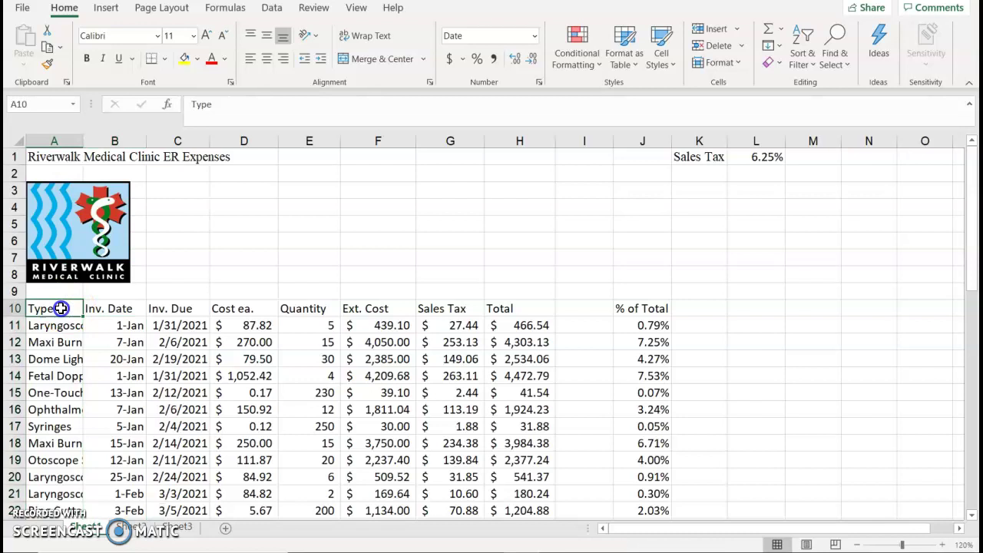
{"action": "left_click_drag", "start_coordinate": [64, 309], "coordinate": [638, 311]}
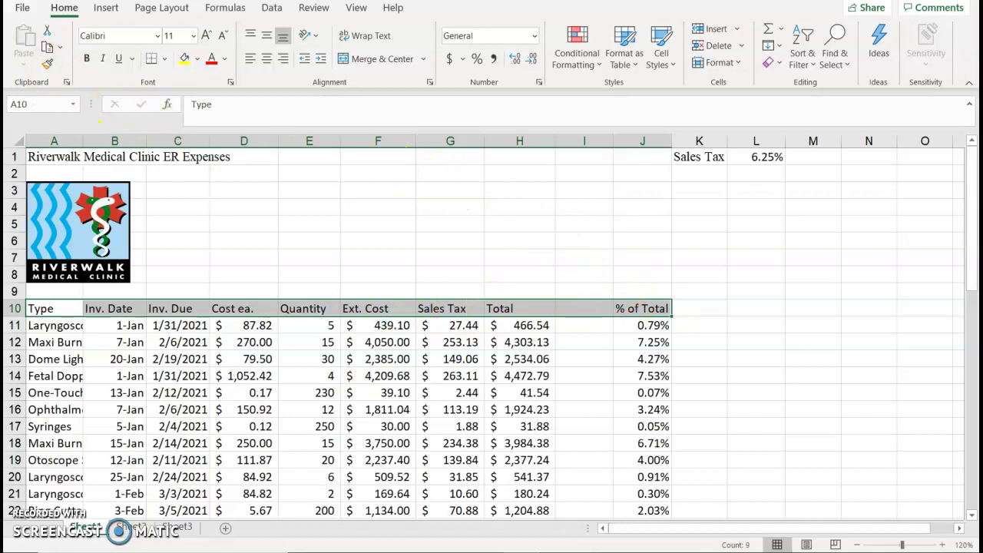
{"action": "left_click", "coordinate": [87, 58]}
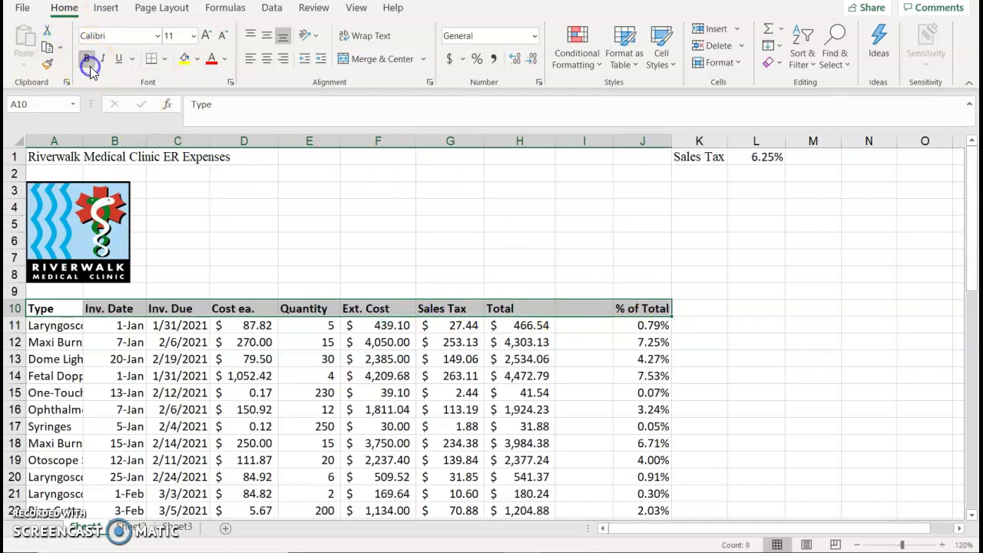
{"action": "left_click", "coordinate": [263, 43]}
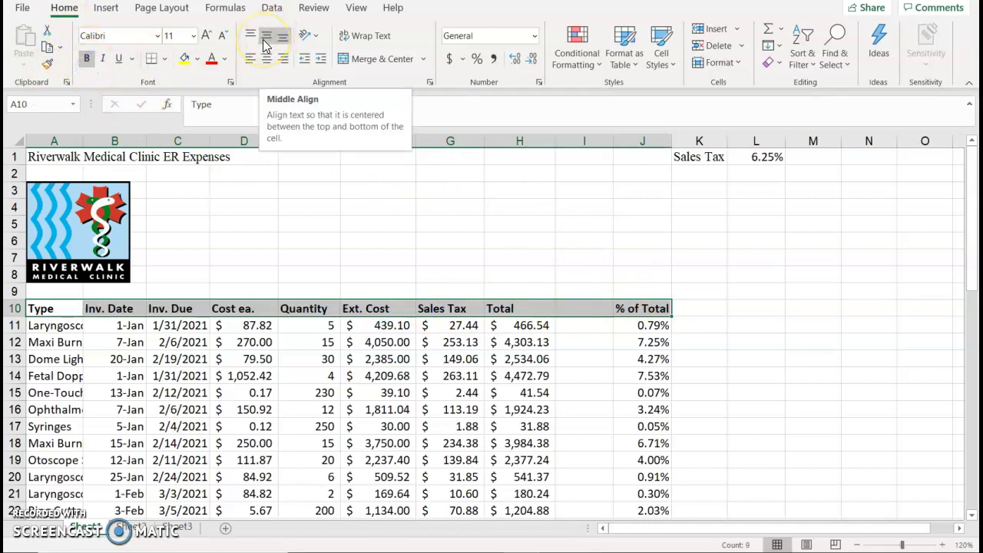
{"action": "left_click", "coordinate": [208, 35]}
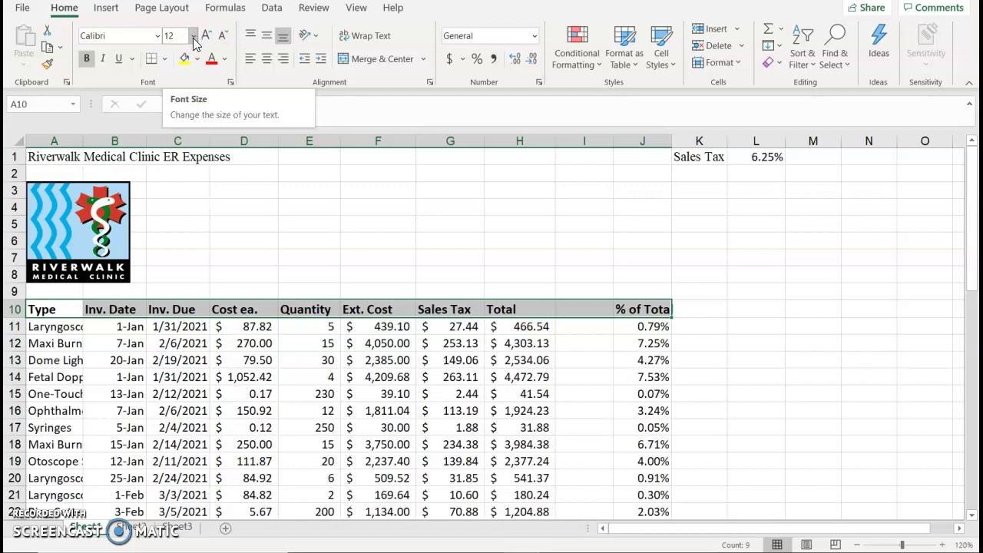
{"action": "left_click", "coordinate": [117, 227]}
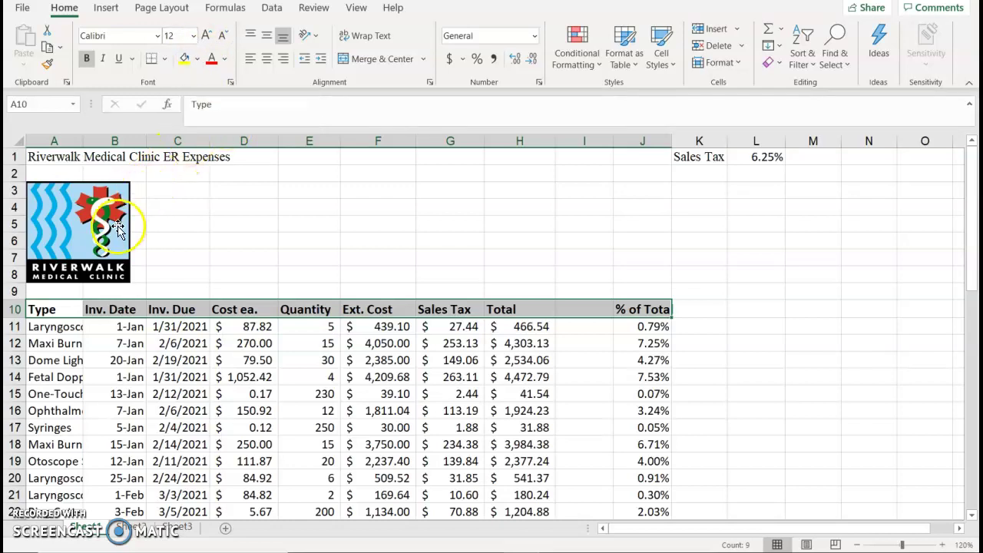
Italicize the item names in the Type column, A11:A38.
{"action": "scroll", "coordinate": [121, 241], "scroll_direction": "down", "scroll_amount": 3}
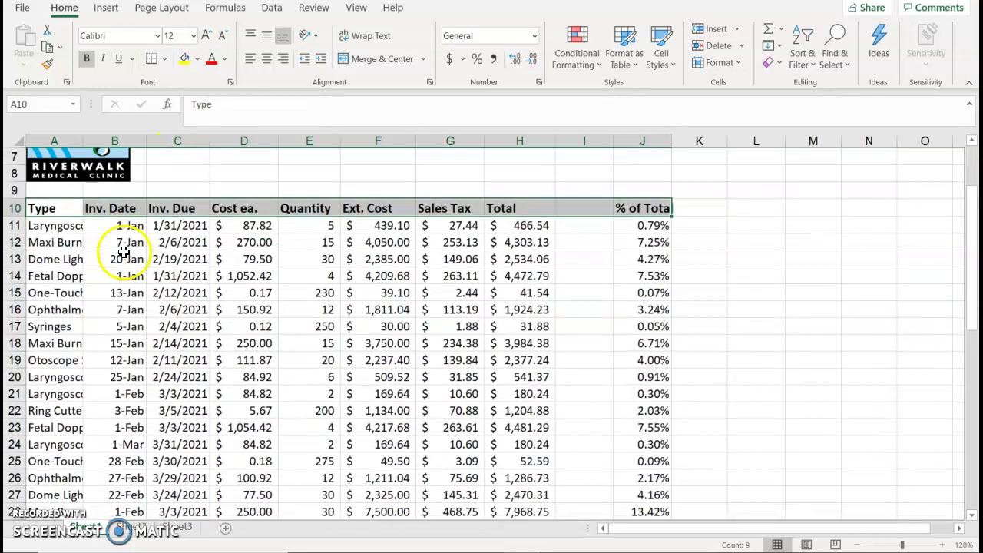
{"action": "scroll", "coordinate": [121, 250], "scroll_direction": "up", "scroll_amount": 3}
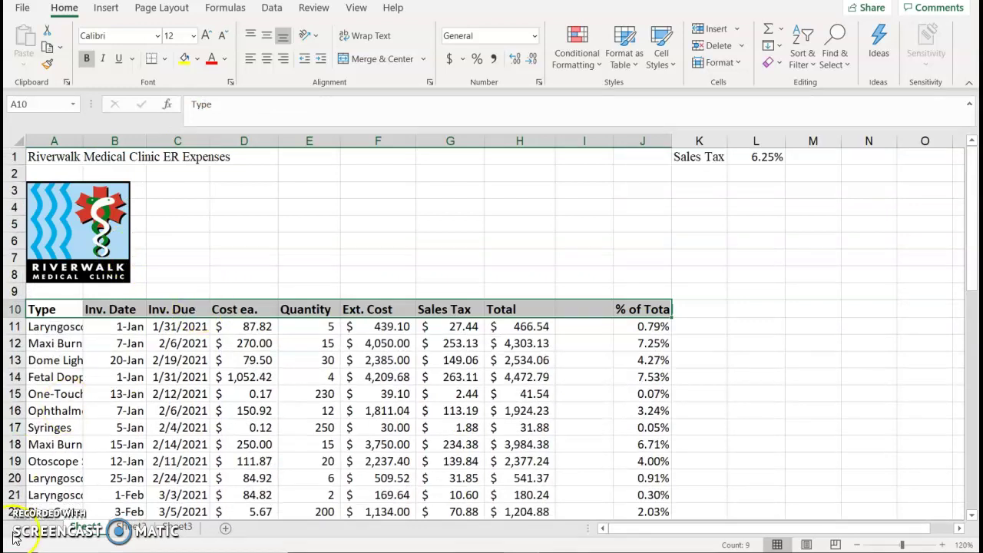
{"action": "scroll", "coordinate": [72, 323], "scroll_direction": "down", "scroll_amount": 1}
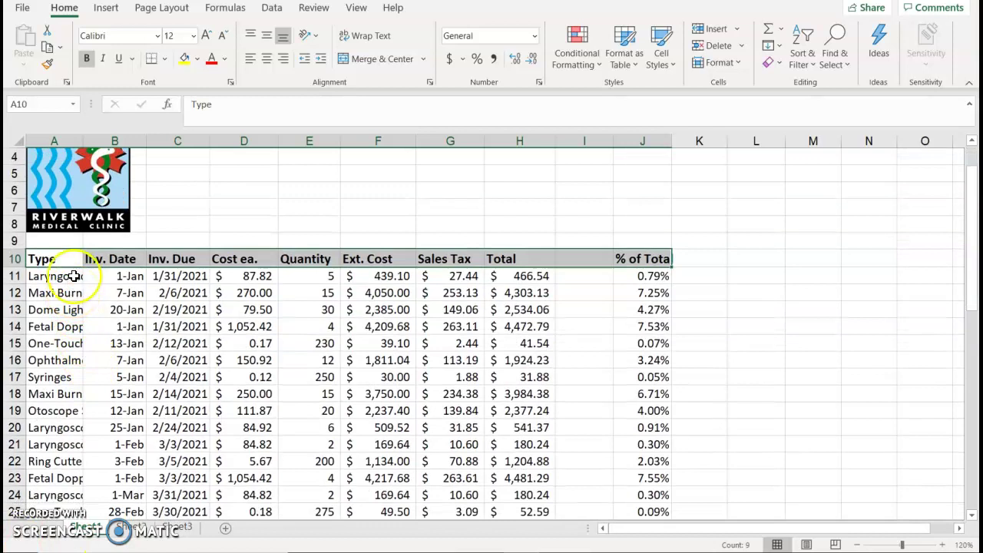
{"action": "left_click_drag", "start_coordinate": [71, 275], "coordinate": [54, 477]}
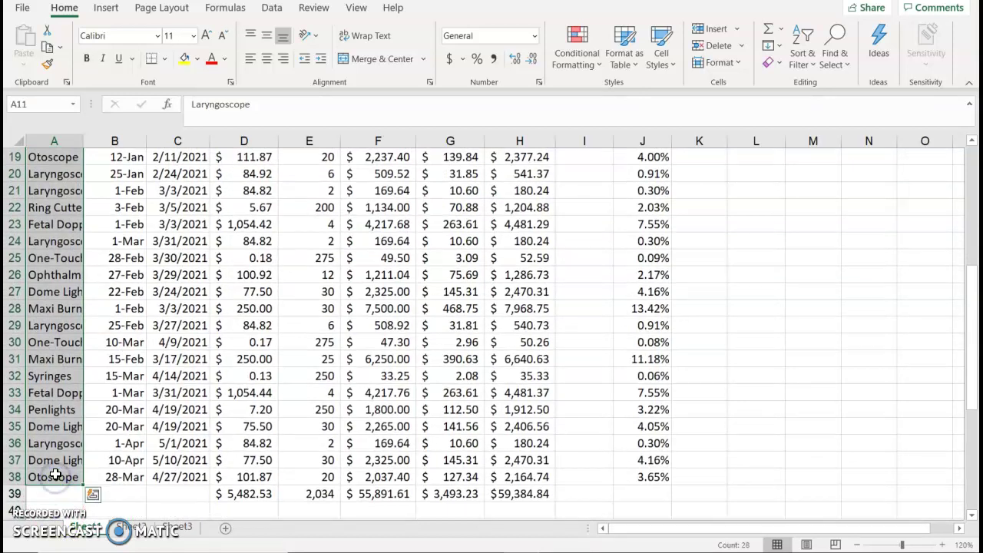
{"action": "left_click", "coordinate": [103, 59]}
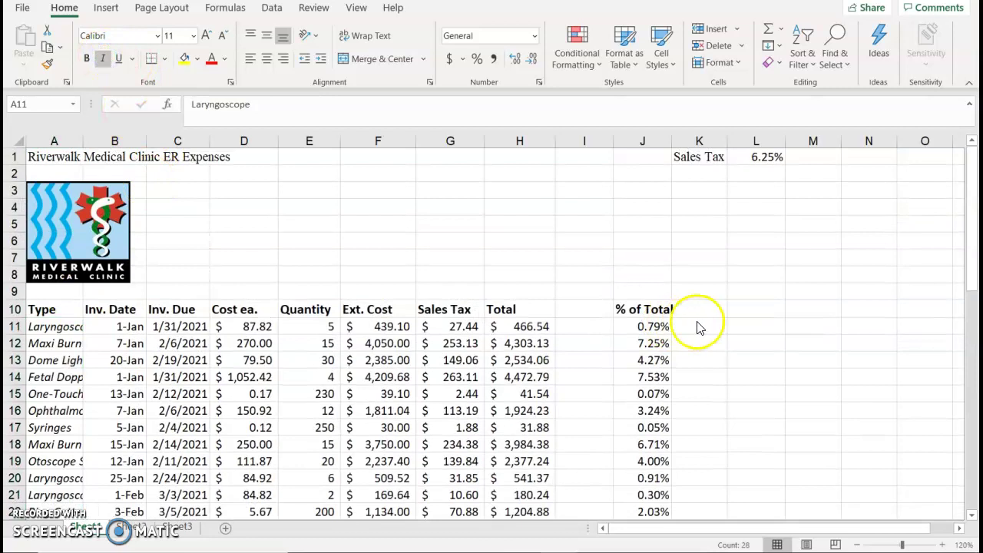
{"action": "left_click", "coordinate": [58, 355]}
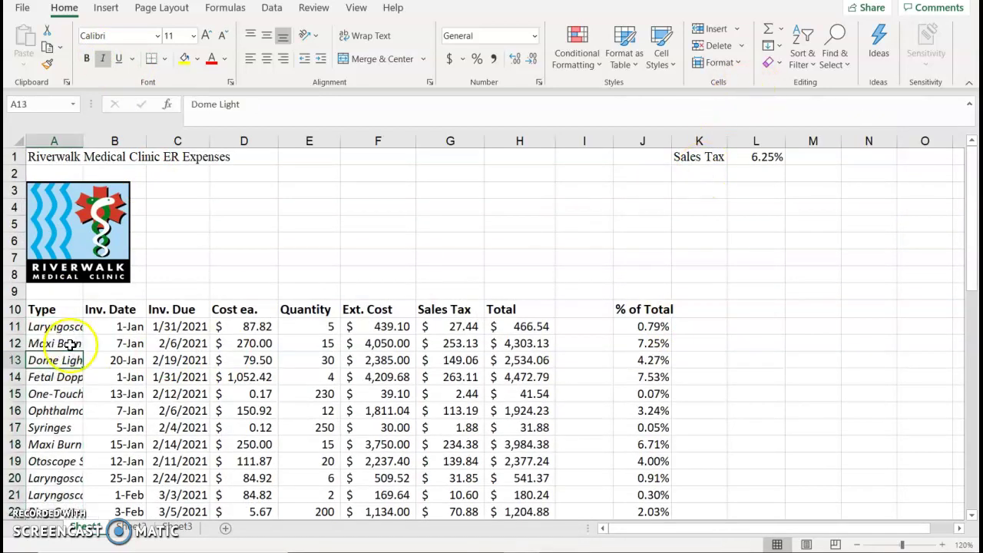
Change the font of the Sales Tax label in K1 to Calibri.
{"action": "left_click", "coordinate": [708, 157]}
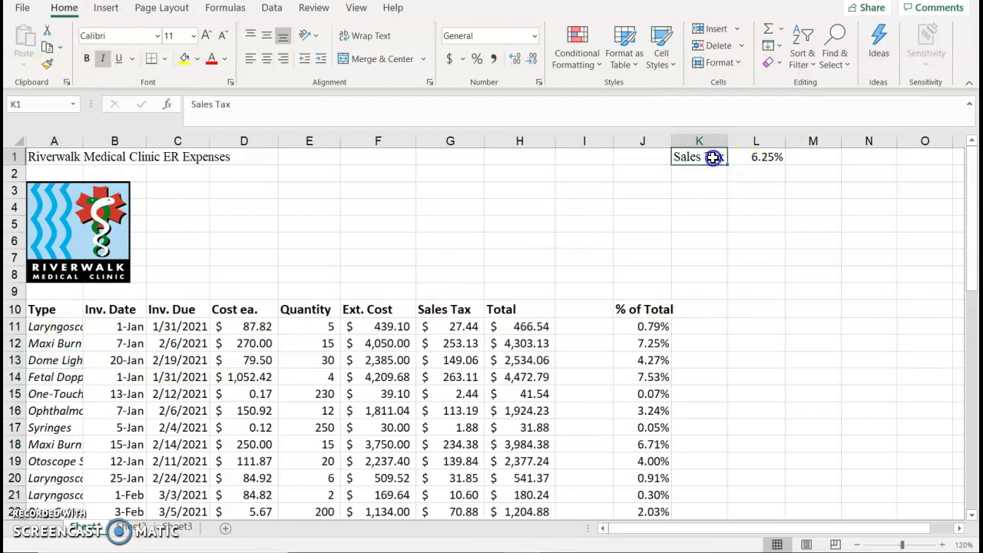
{"action": "left_click", "coordinate": [157, 36]}
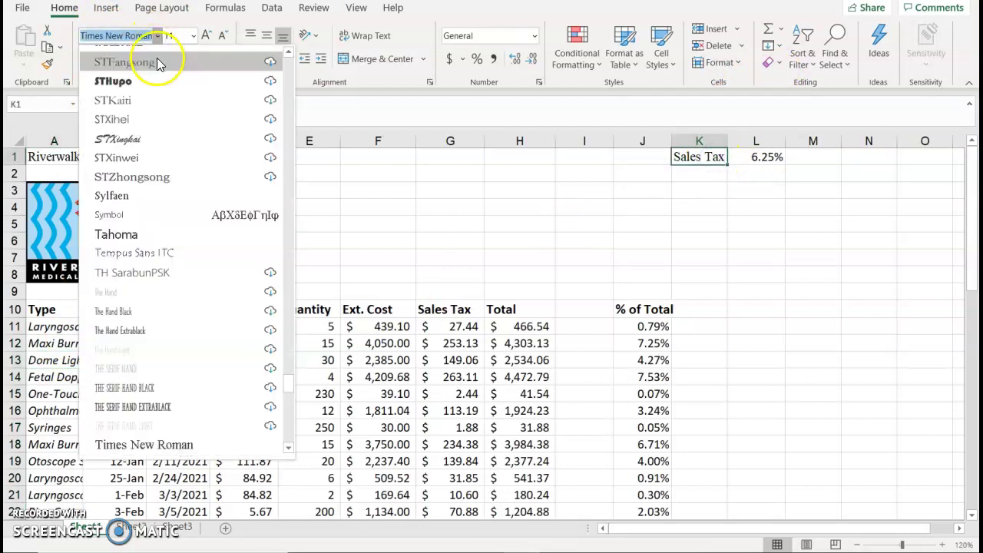
{"action": "key", "text": "Home"}
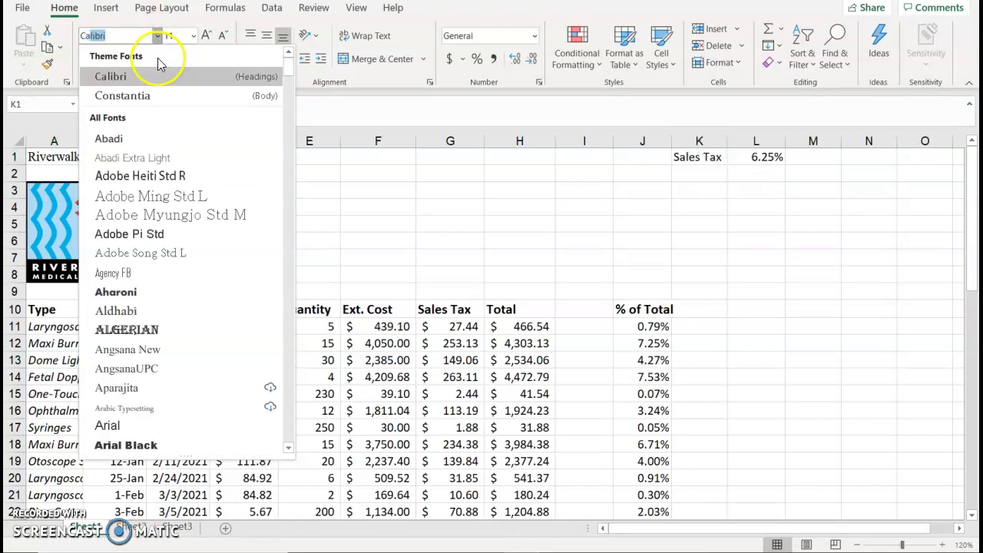
{"action": "left_click", "coordinate": [135, 74]}
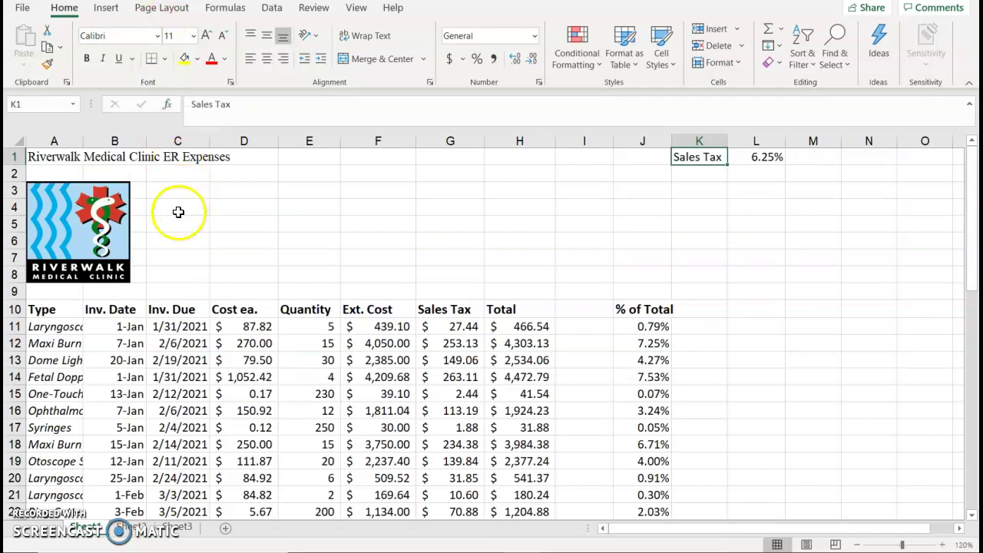
Apply the Title cell style to the worksheet heading in A1.
{"action": "left_click", "coordinate": [69, 156]}
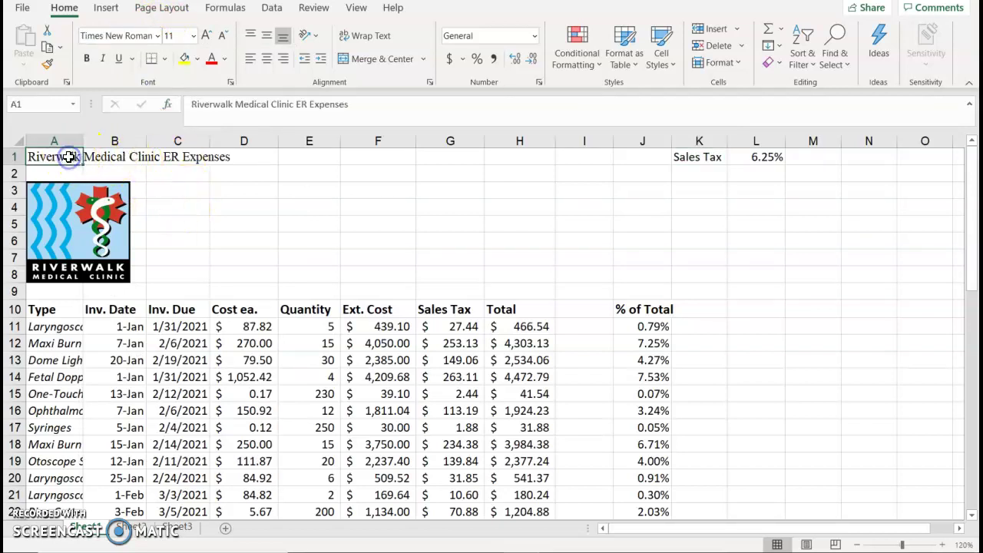
{"action": "left_click", "coordinate": [669, 67]}
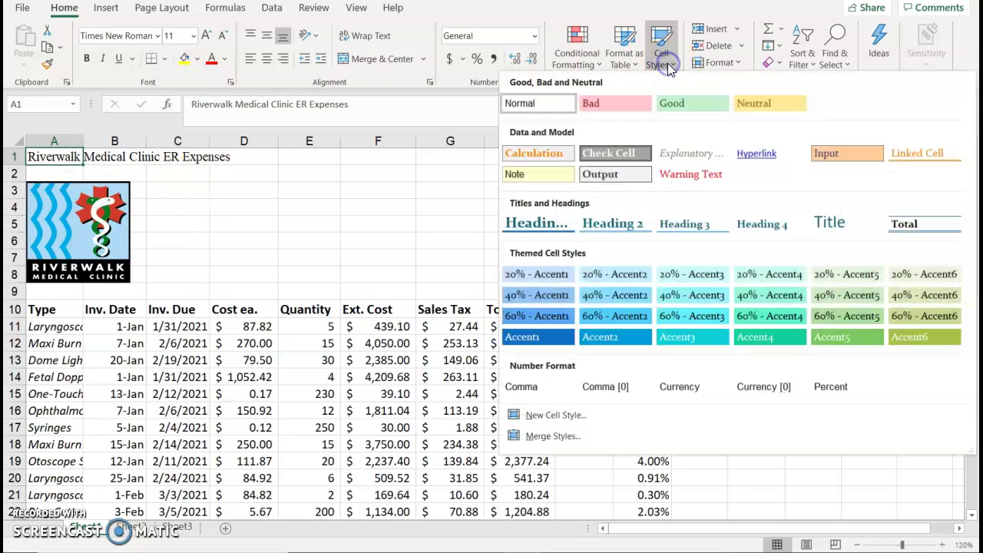
{"action": "left_click", "coordinate": [869, 217]}
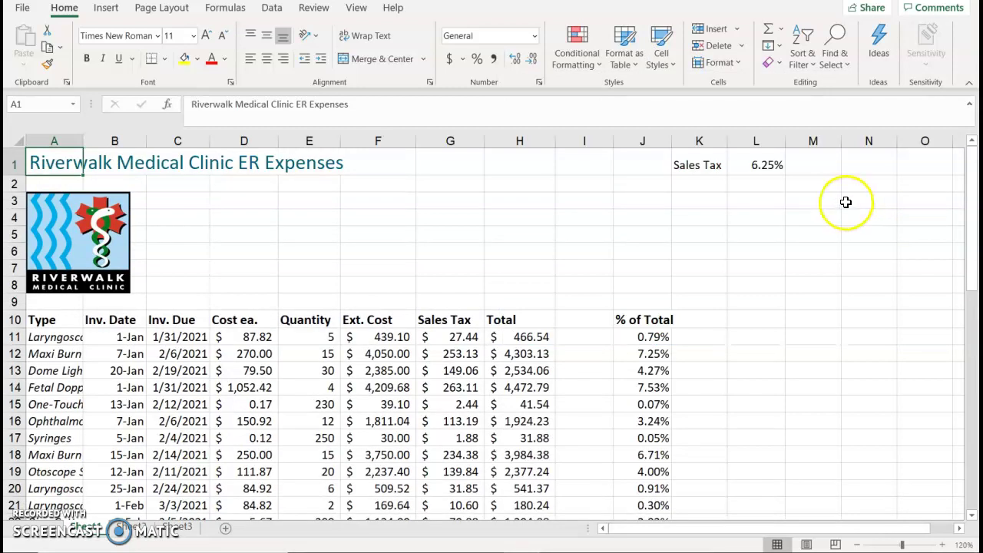
Delete the empty column I and the Dome Light entry in row 13.
{"action": "left_click", "coordinate": [575, 140]}
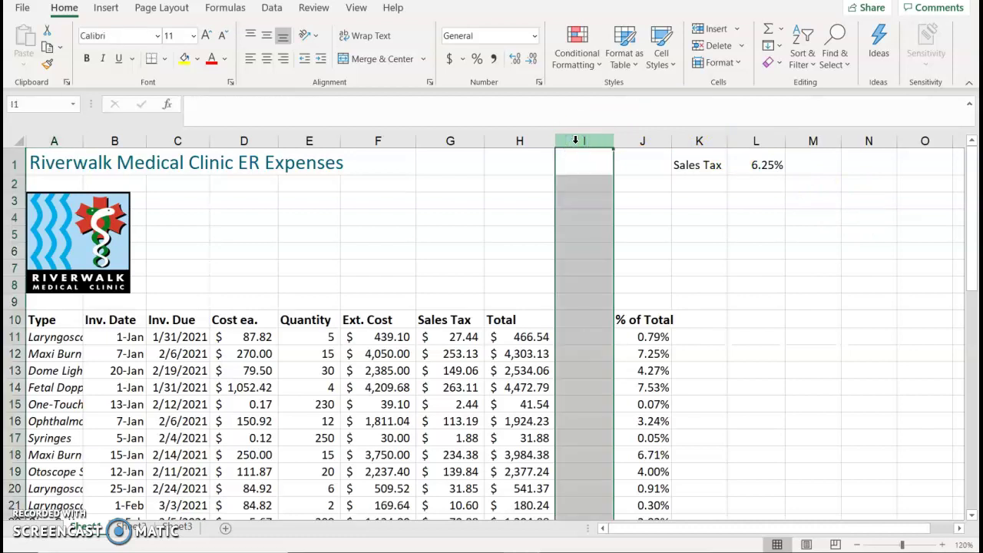
{"action": "left_click", "coordinate": [710, 46]}
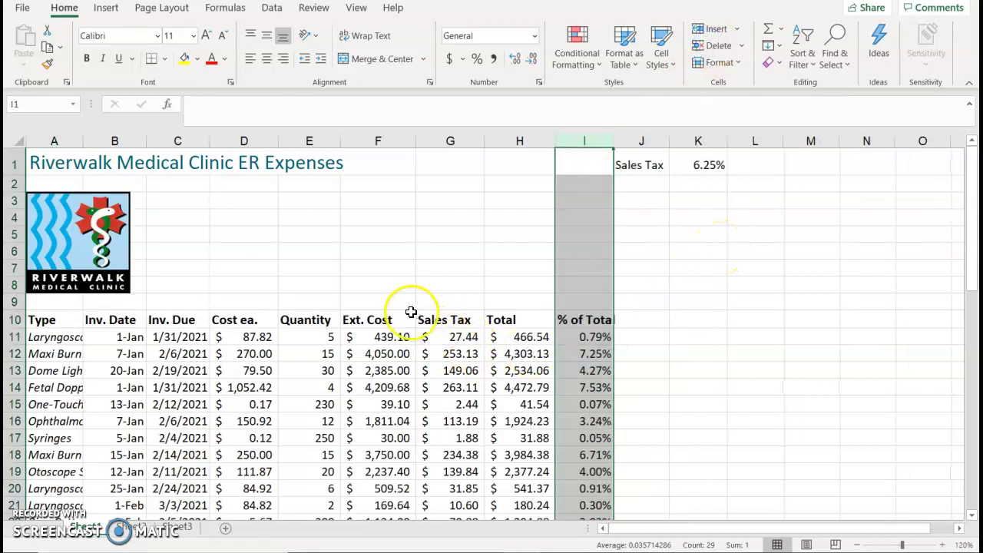
{"action": "left_click", "coordinate": [14, 370]}
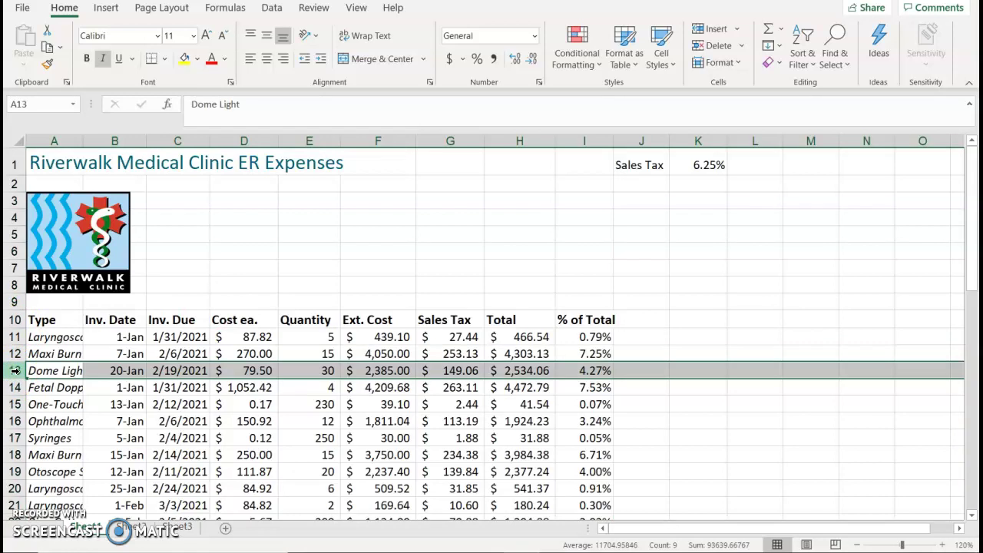
{"action": "left_click", "coordinate": [712, 47]}
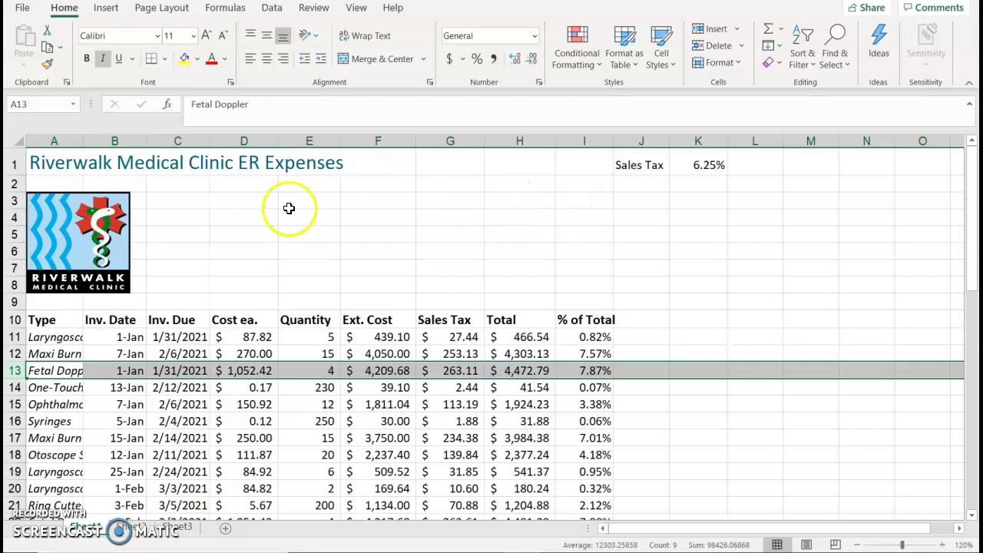
{"action": "left_click", "coordinate": [185, 206]}
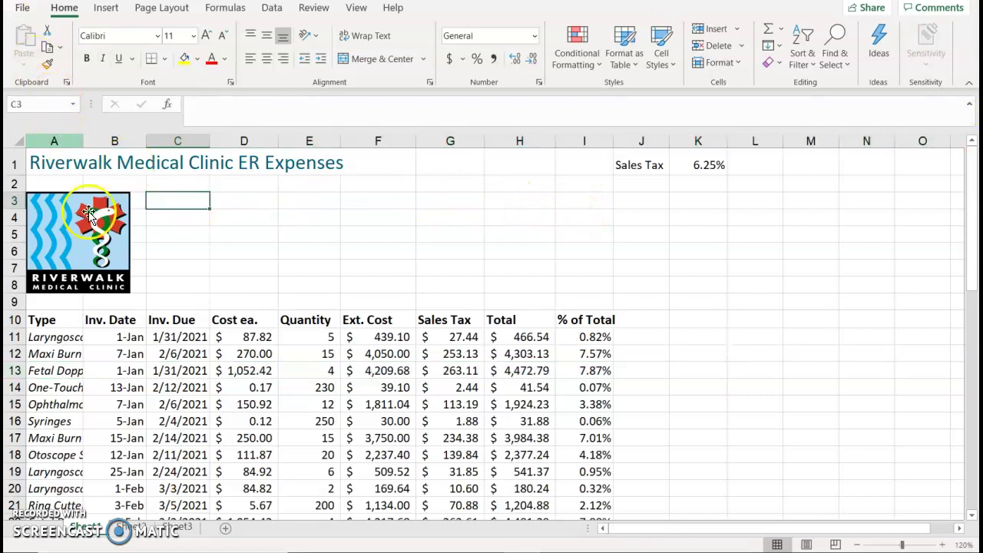
Merge and center the worksheet title across A1:I1.
{"action": "left_click", "coordinate": [54, 164]}
{"action": "left_click_drag", "start_coordinate": [60, 162], "coordinate": [567, 167]}
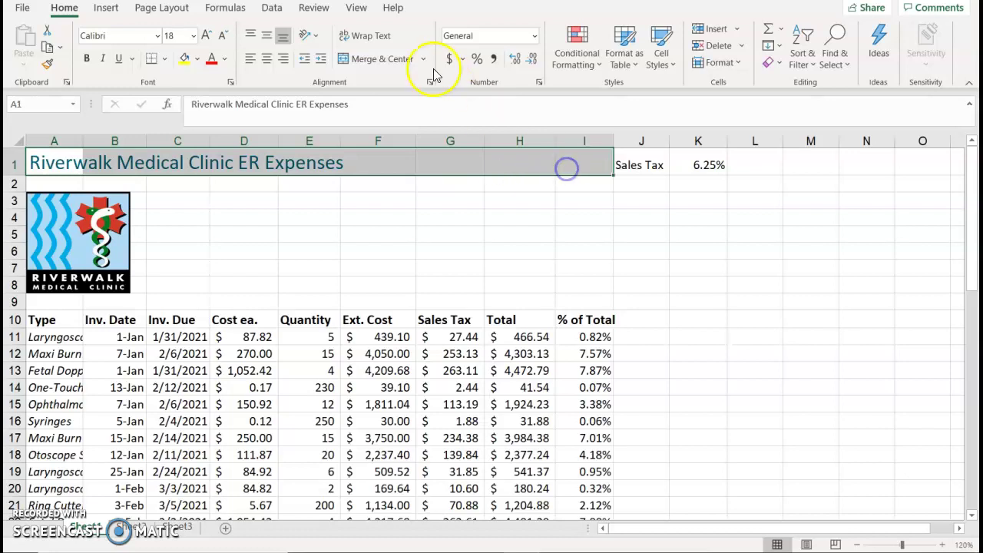
{"action": "left_click", "coordinate": [381, 59]}
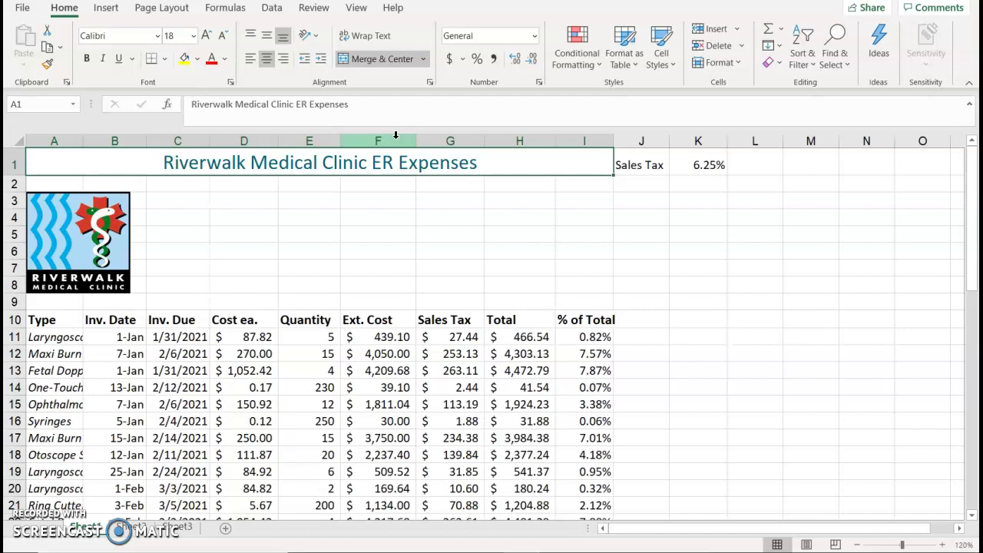
Autofit the width of column A to show the full item names.
{"action": "left_click", "coordinate": [69, 339]}
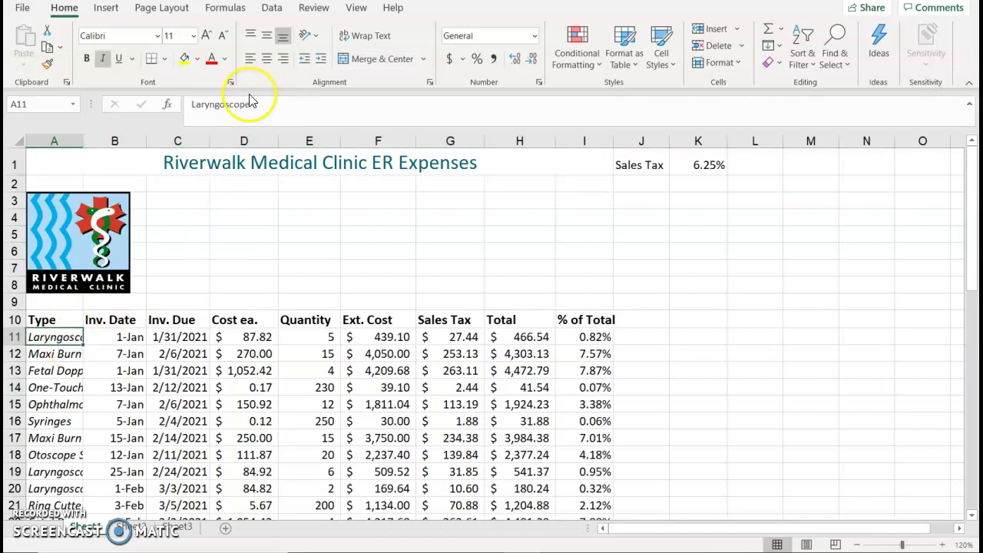
{"action": "left_click", "coordinate": [66, 354]}
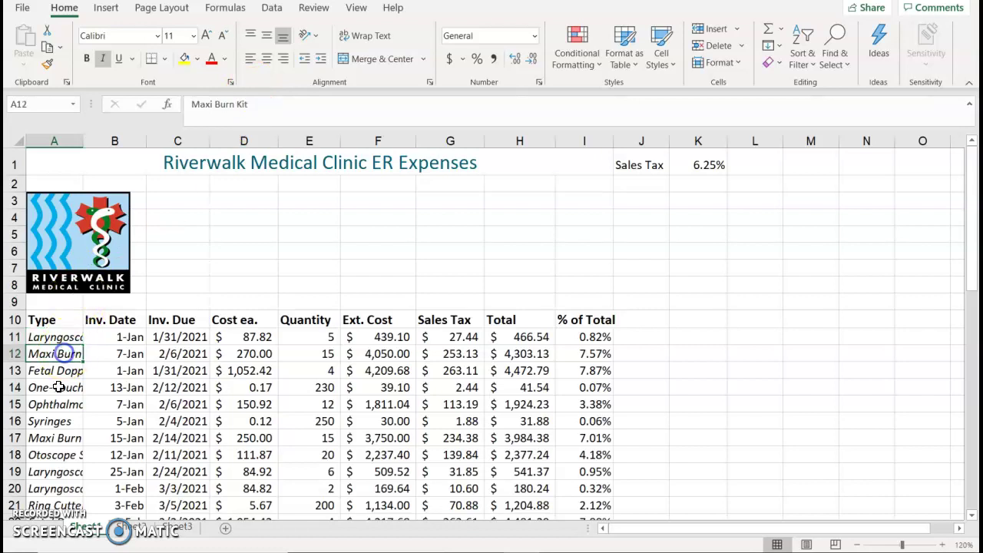
{"action": "left_click", "coordinate": [62, 387]}
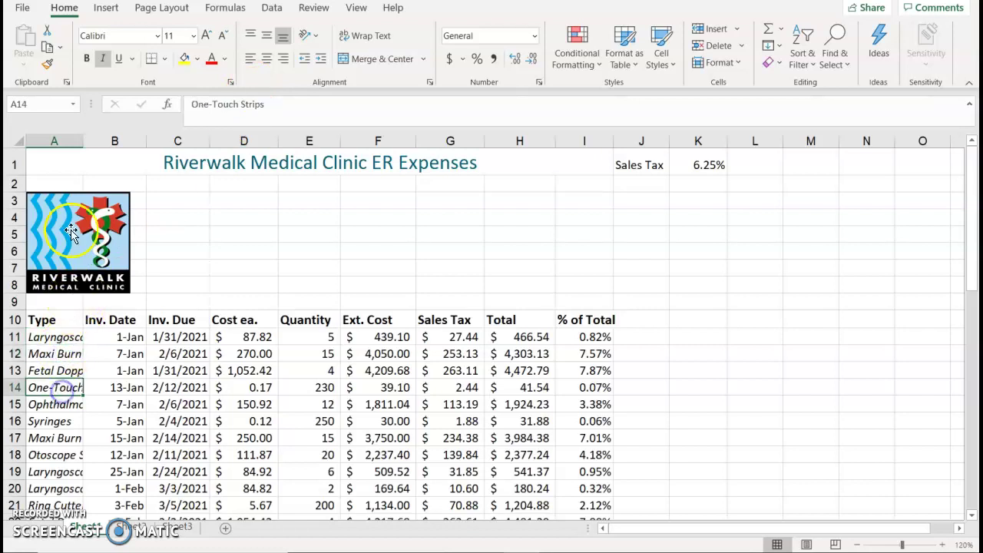
{"action": "double_click", "coordinate": [84, 138]}
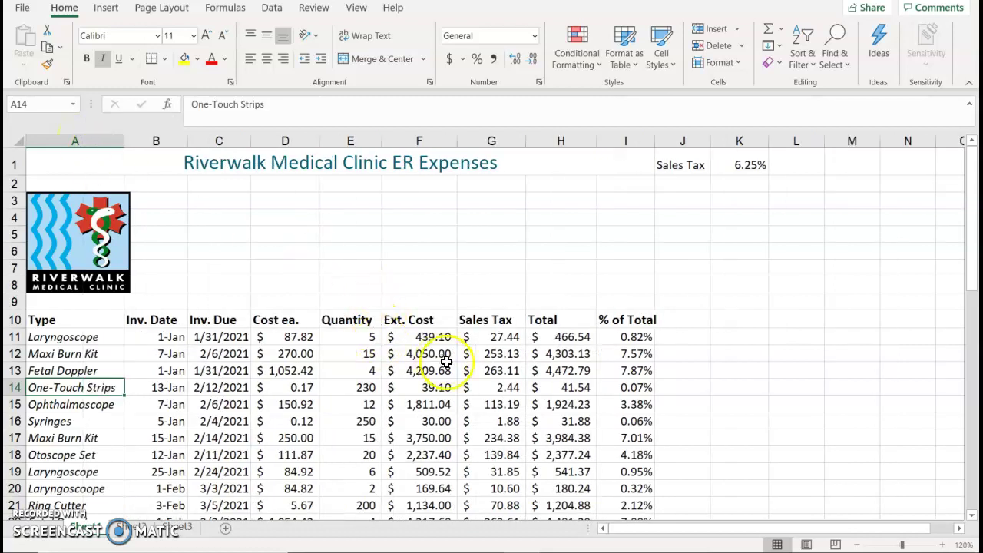
Widen the Inv. Date and Inv. Due columns, B and C, slightly.
{"action": "scroll", "coordinate": [446, 361], "scroll_direction": "down", "scroll_amount": 2}
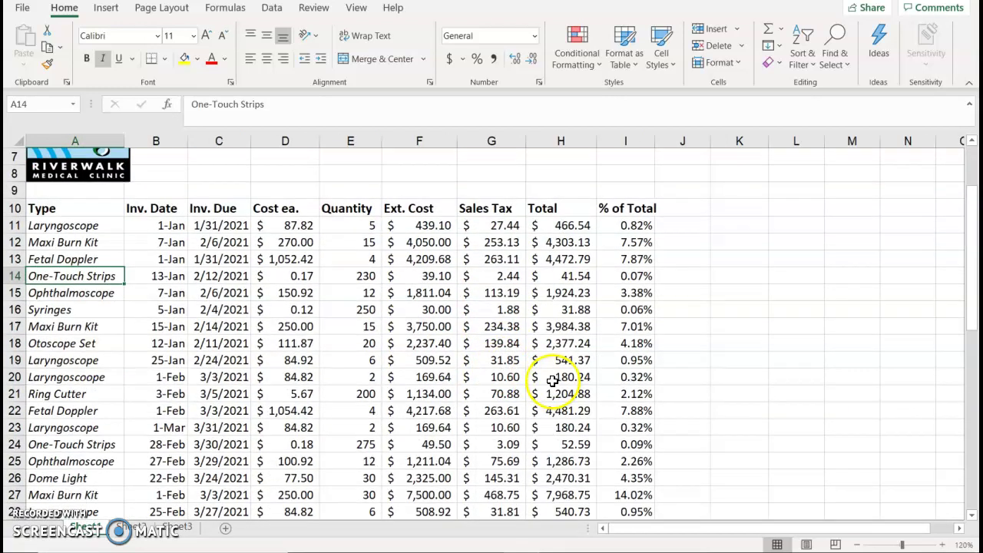
{"action": "scroll", "coordinate": [626, 403], "scroll_direction": "down", "scroll_amount": 2}
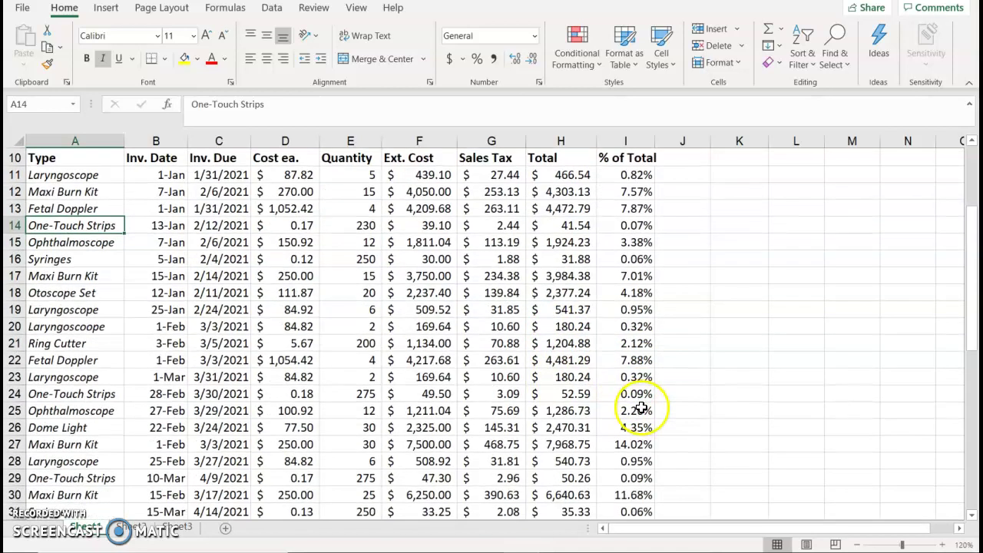
{"action": "scroll", "coordinate": [642, 405], "scroll_direction": "down", "scroll_amount": 3}
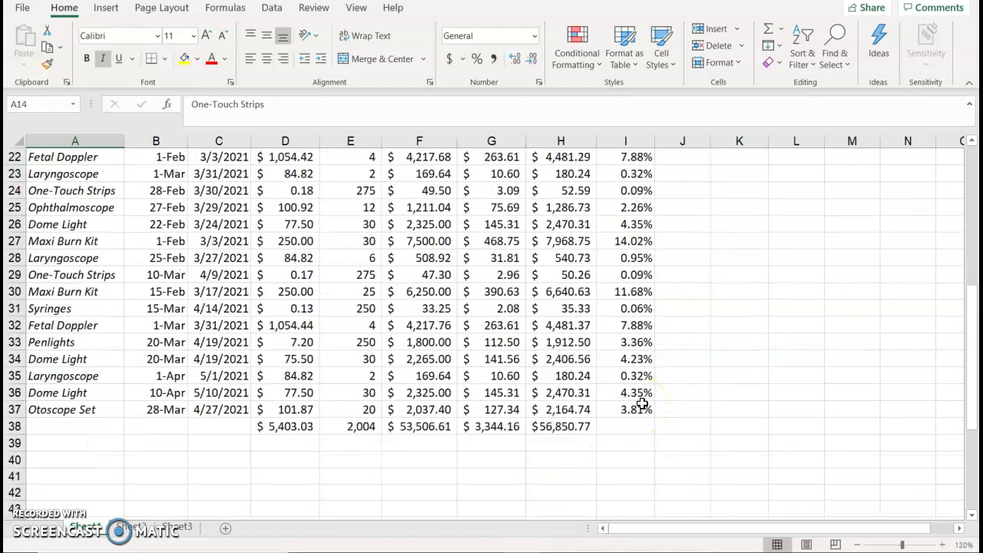
{"action": "scroll", "coordinate": [642, 404], "scroll_direction": "up", "scroll_amount": 6}
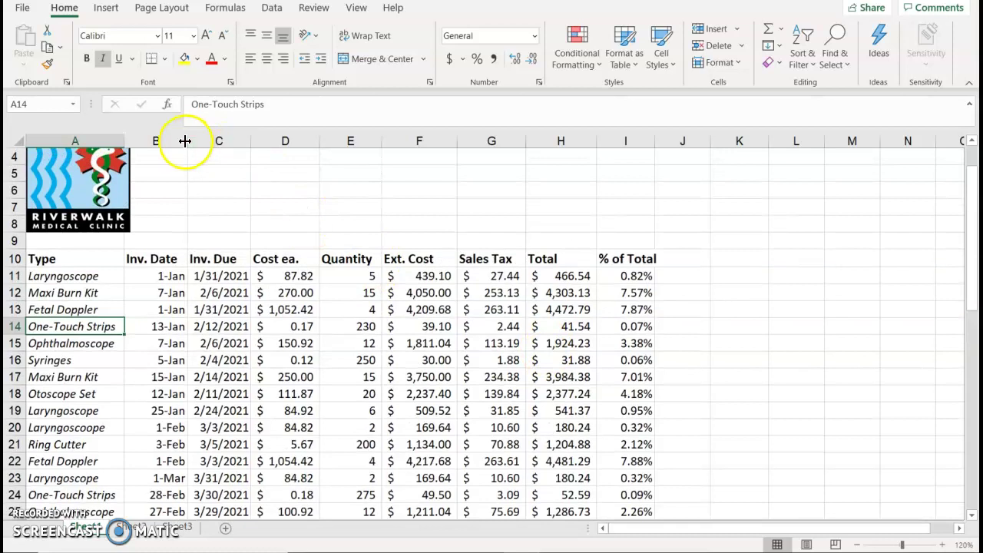
{"action": "left_click_drag", "start_coordinate": [186, 142], "coordinate": [194, 141]}
{"action": "left_click_drag", "start_coordinate": [259, 143], "coordinate": [264, 146]}
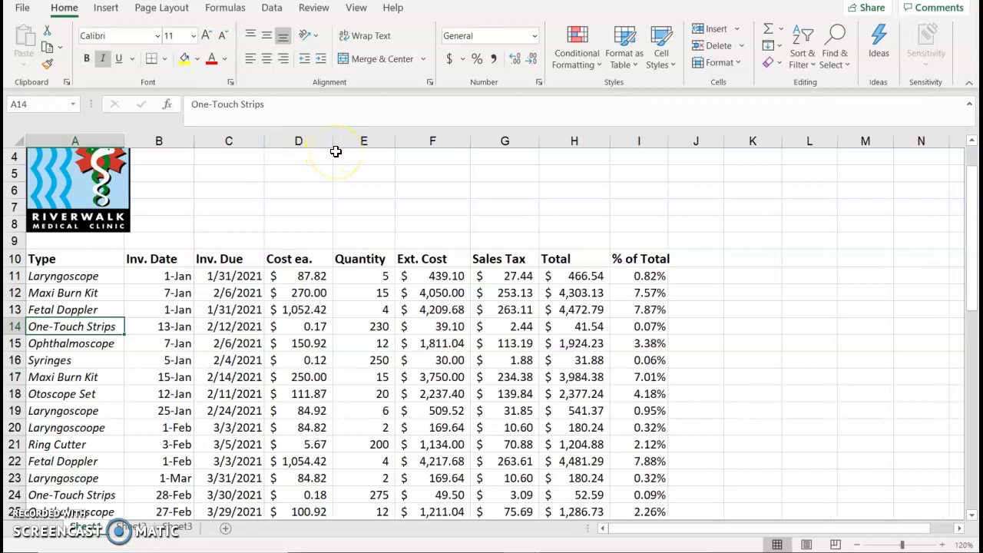
Copy the date format of B11 to the Inv. Due dates in C11:C37 with Format Painter.
{"action": "scroll", "coordinate": [453, 421], "scroll_direction": "up", "scroll_amount": 1}
{"action": "left_click", "coordinate": [453, 421]}
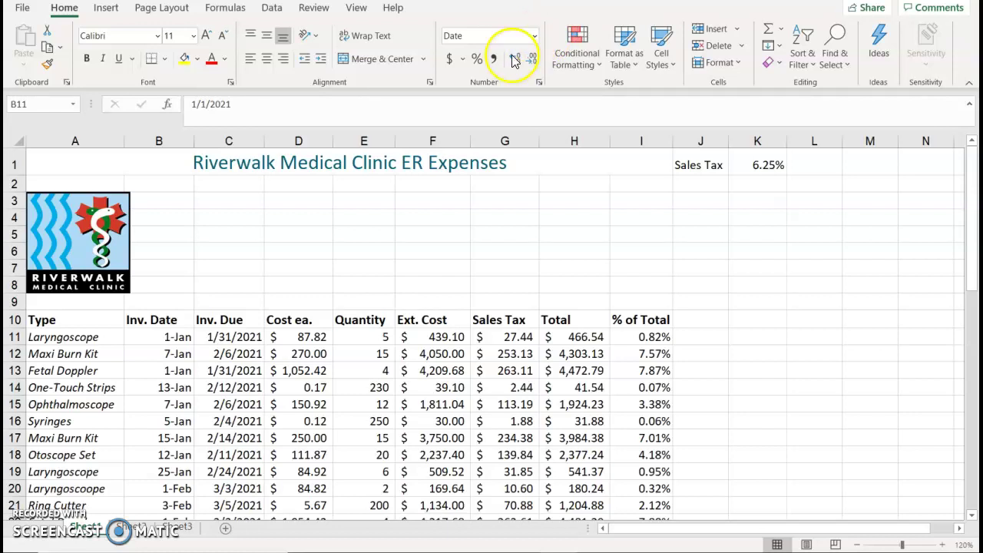
{"action": "left_click", "coordinate": [166, 335]}
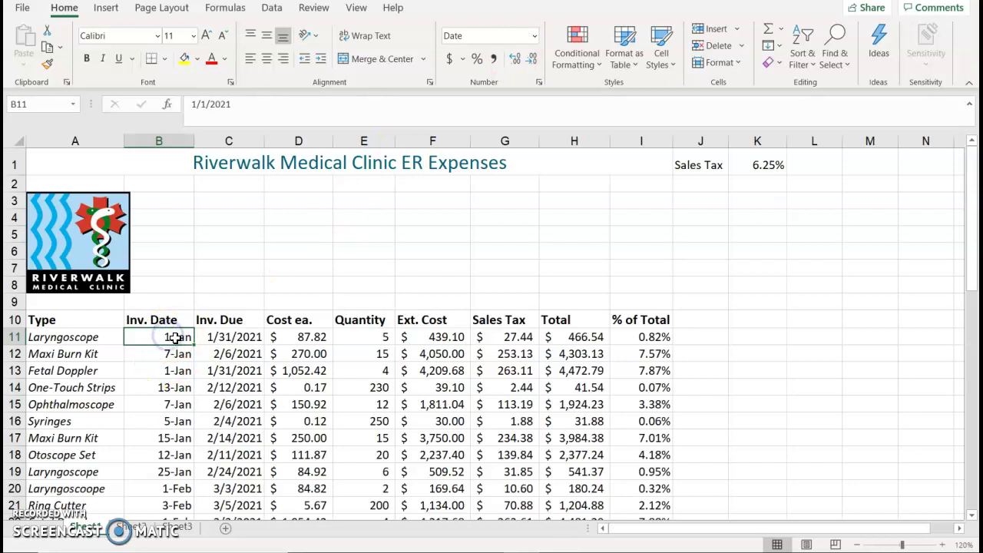
{"action": "left_click", "coordinate": [47, 63]}
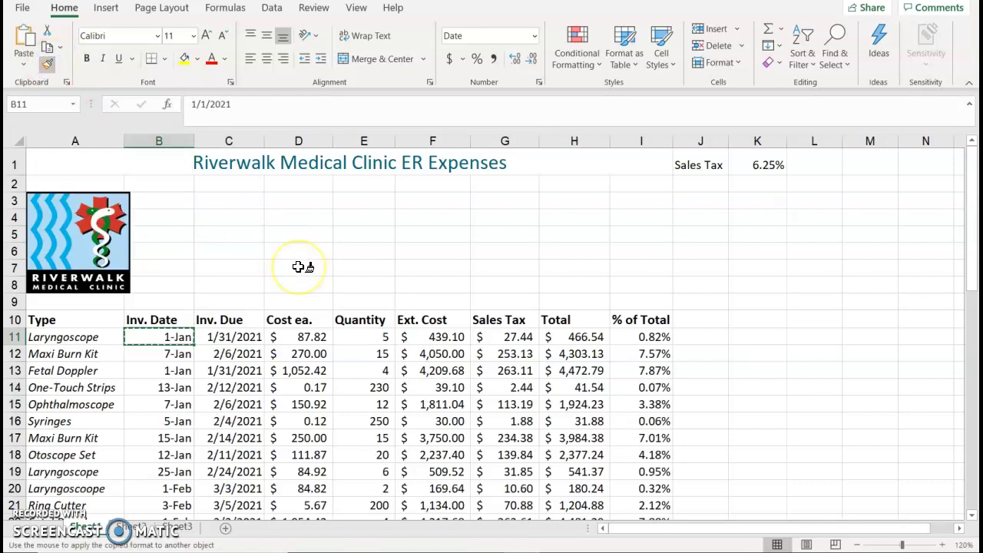
{"action": "scroll", "coordinate": [300, 267], "scroll_direction": "down", "scroll_amount": 2}
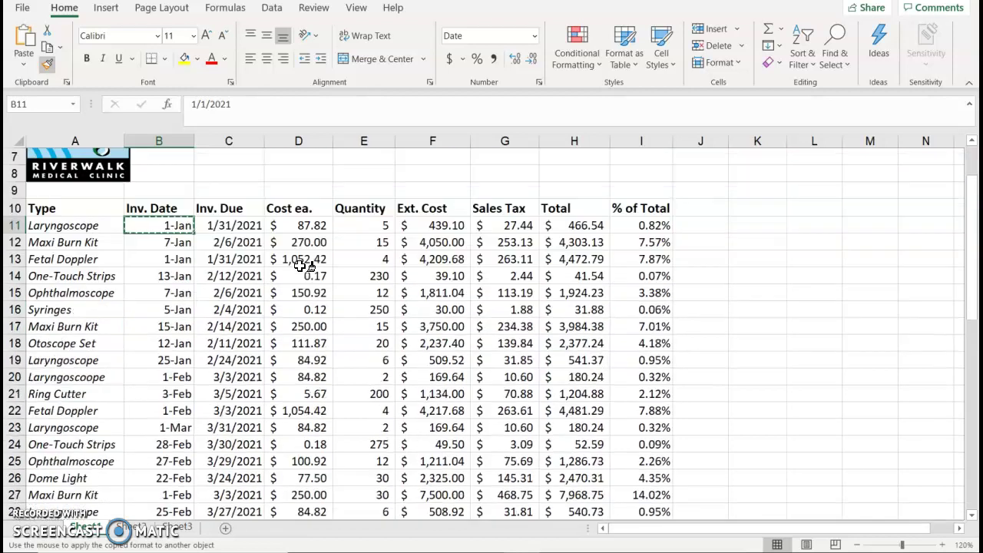
{"action": "mouse_move", "coordinate": [234, 223]}
{"action": "left_mouse_down"}
{"action": "mouse_move", "coordinate": [227, 471]}
{"action": "mouse_move", "coordinate": [237, 530]}
{"action": "mouse_move", "coordinate": [237, 476]}
{"action": "left_mouse_up"}
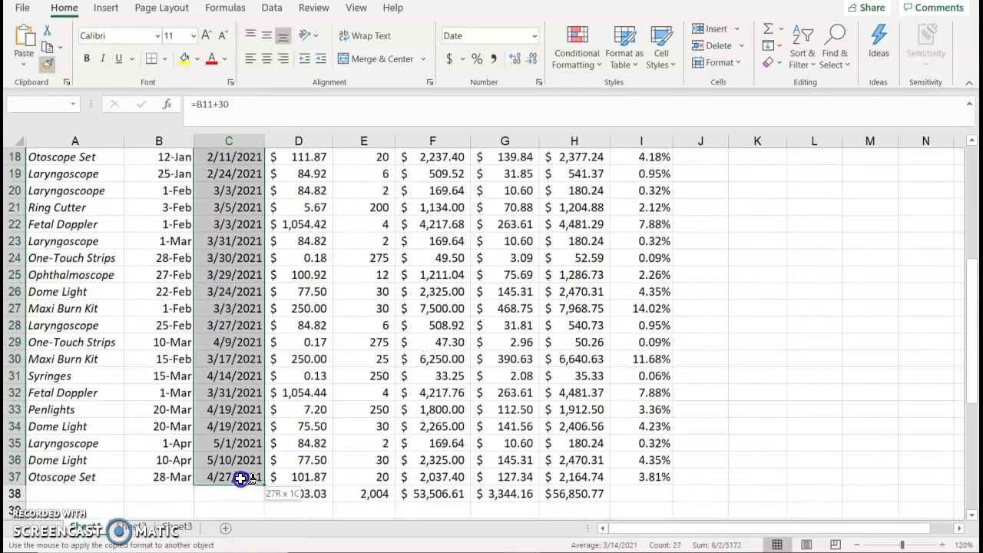
{"action": "scroll", "coordinate": [237, 471], "scroll_direction": "up", "scroll_amount": 6}
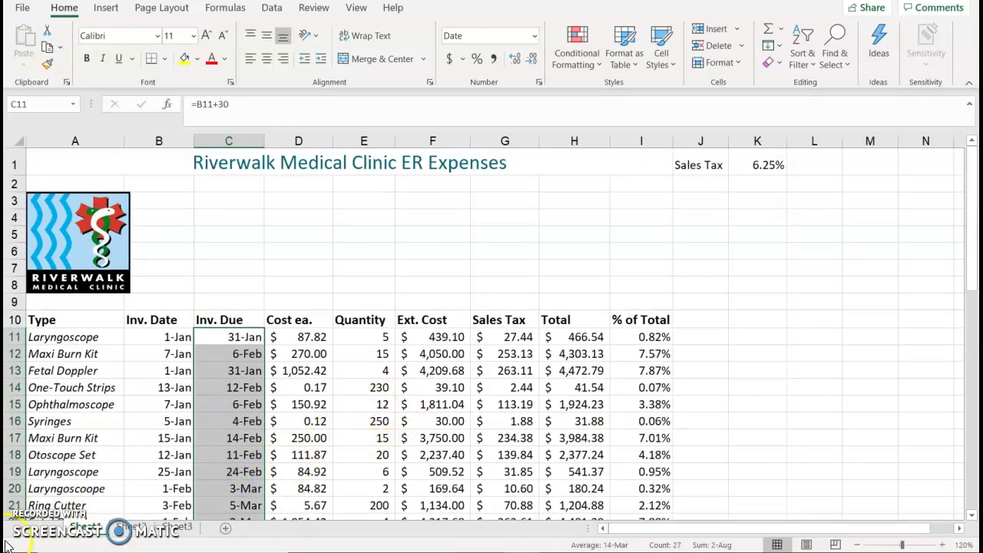
Give the Sales Tax cells J1:K1 a light turquoise theme fill and a dark teal theme font color.
{"action": "left_click", "coordinate": [159, 421]}
{"action": "left_click", "coordinate": [693, 175]}
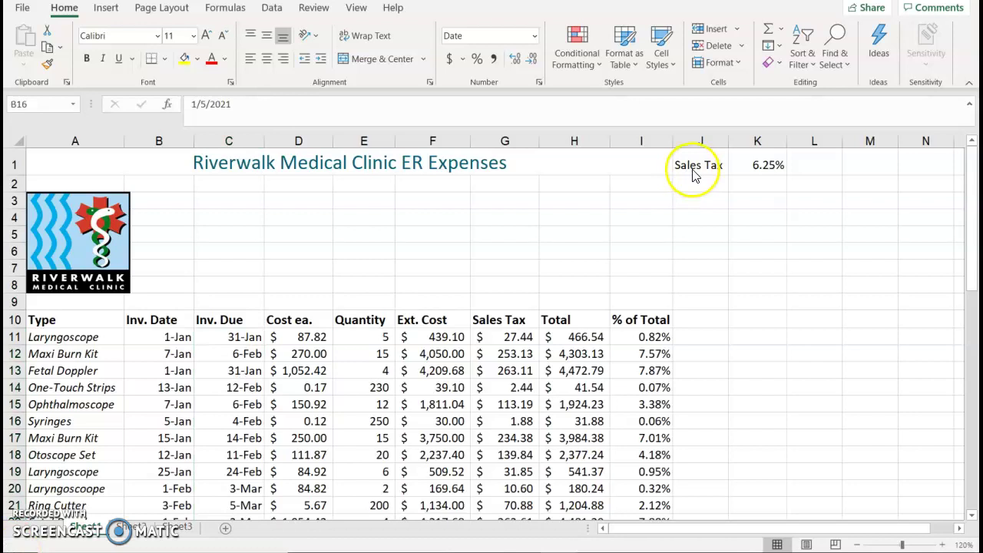
{"action": "left_click_drag", "start_coordinate": [698, 162], "coordinate": [750, 165]}
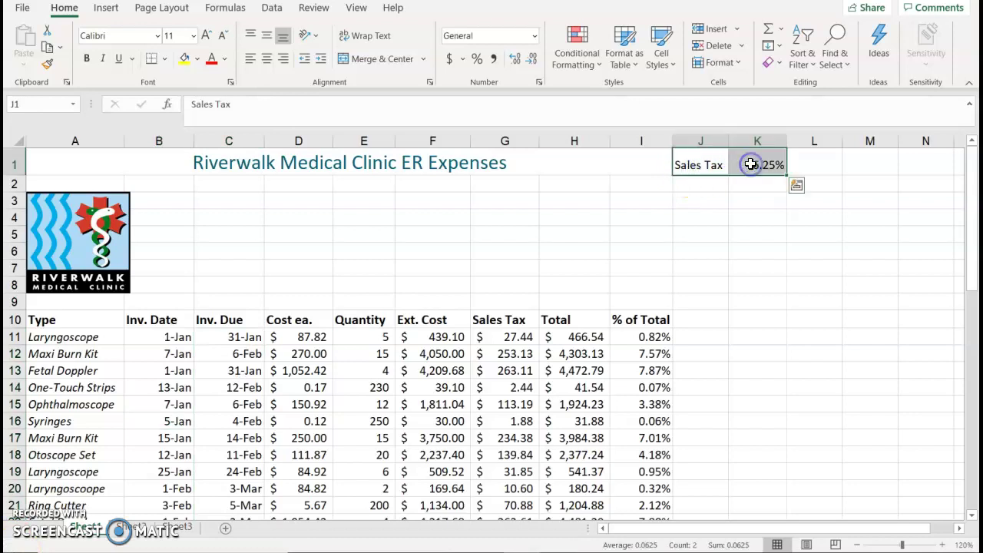
{"action": "left_click", "coordinate": [197, 60]}
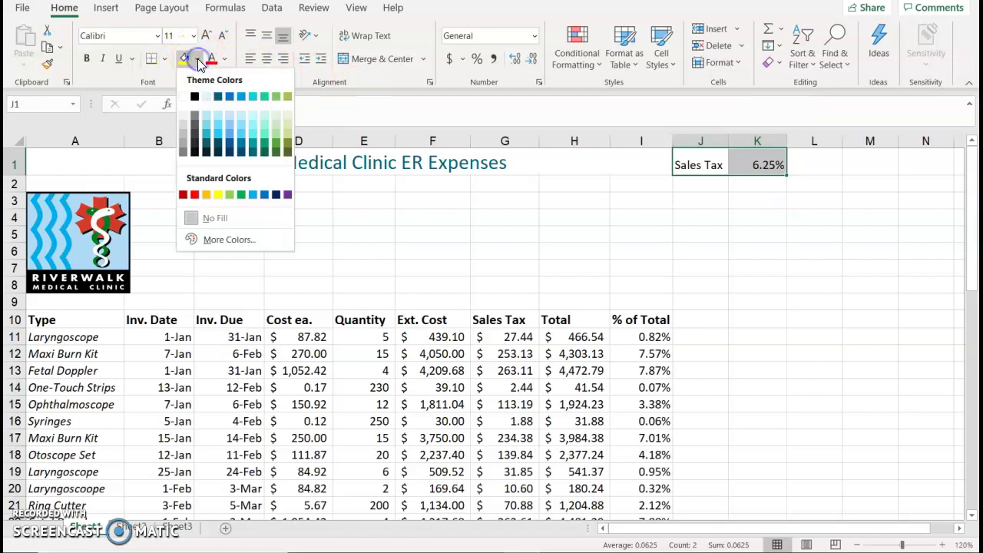
{"action": "left_click", "coordinate": [205, 97]}
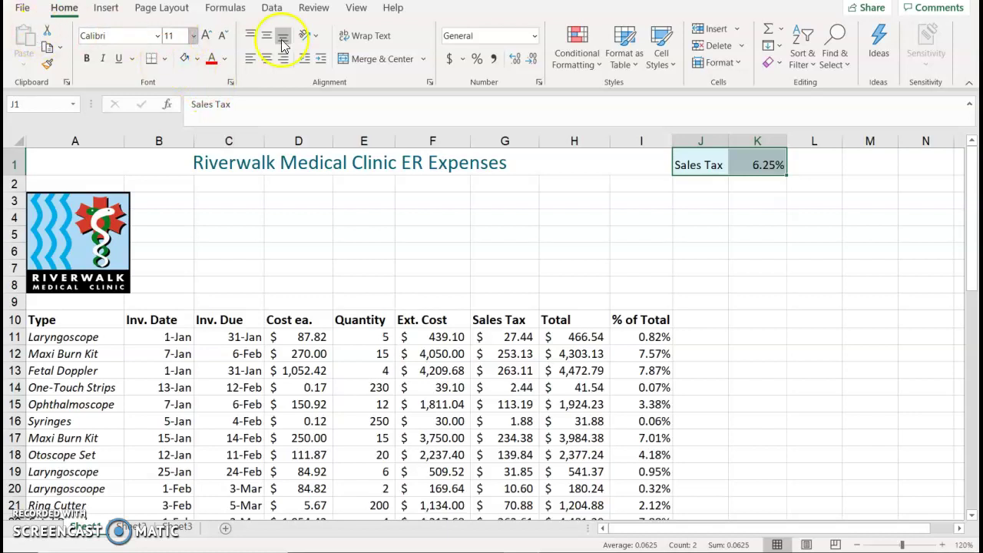
{"action": "left_click", "coordinate": [225, 59]}
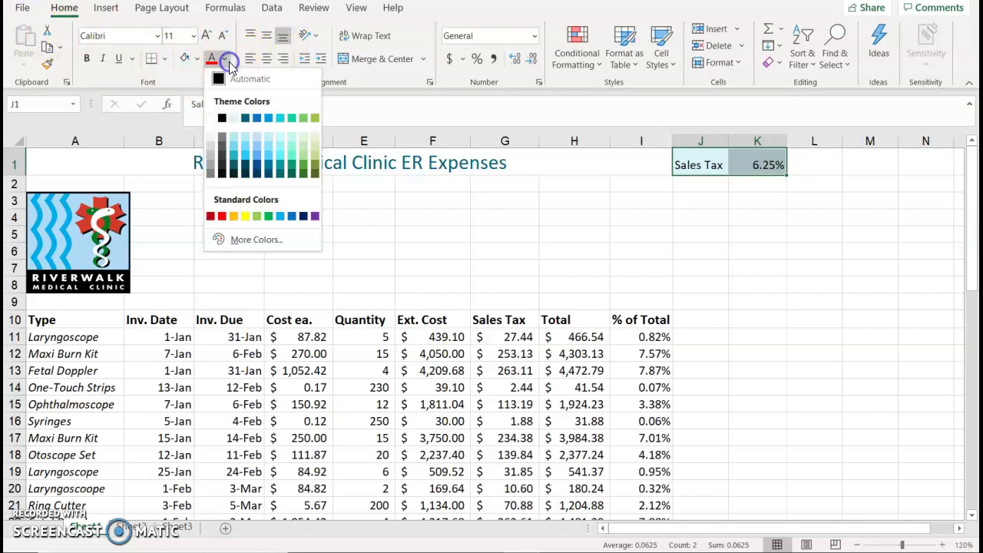
{"action": "left_click", "coordinate": [247, 120]}
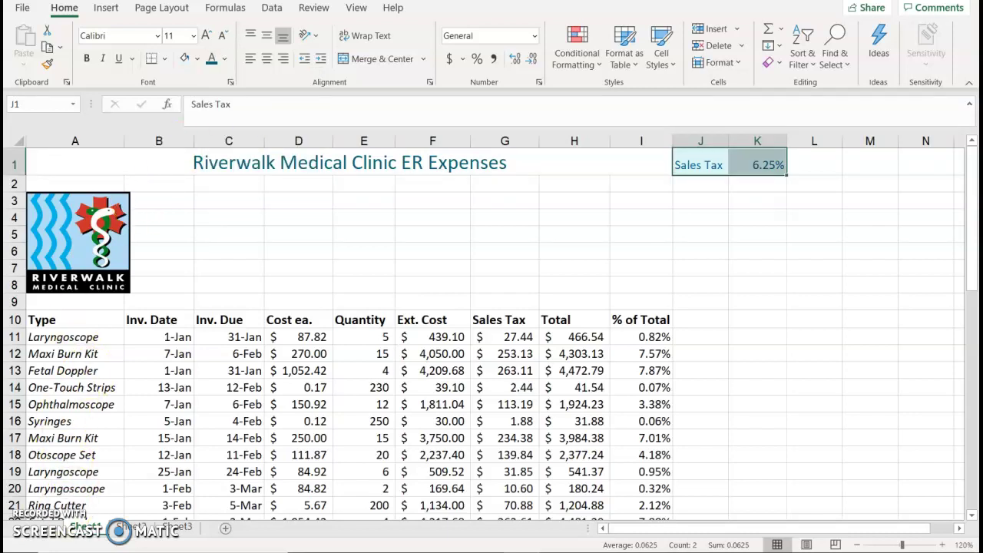
Add a bottom border to the column headings in A10:I10.
{"action": "left_click", "coordinate": [67, 320]}
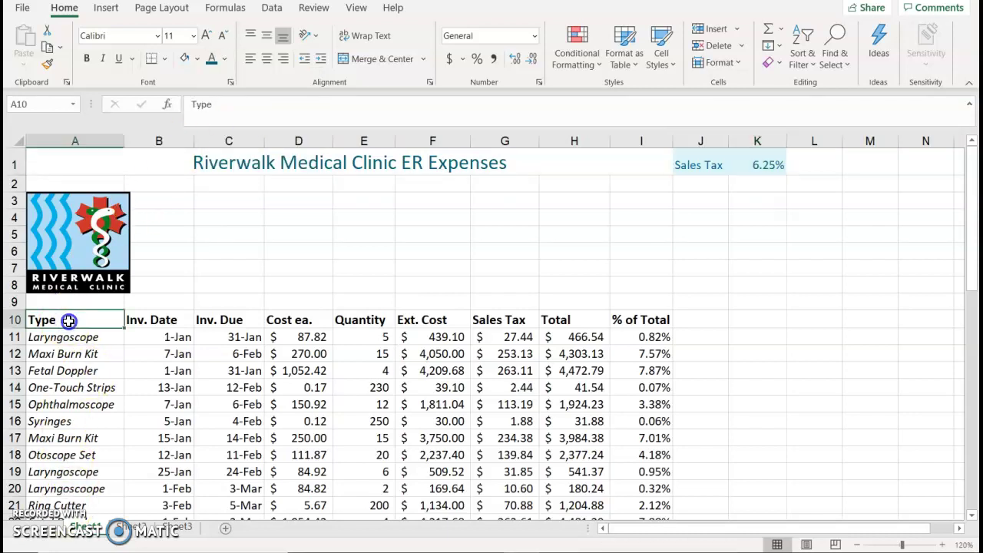
{"action": "left_click_drag", "start_coordinate": [68, 319], "coordinate": [655, 325]}
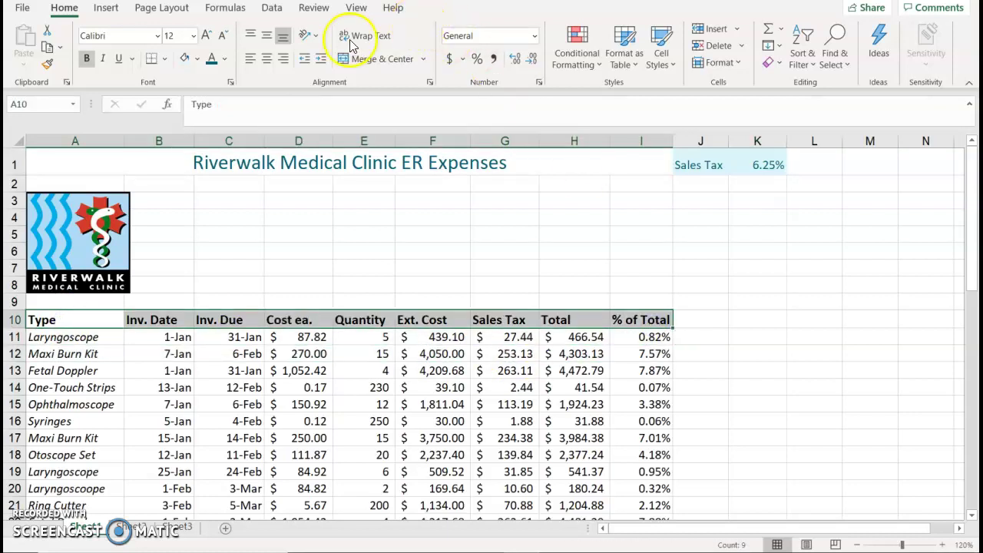
{"action": "left_click", "coordinate": [163, 60]}
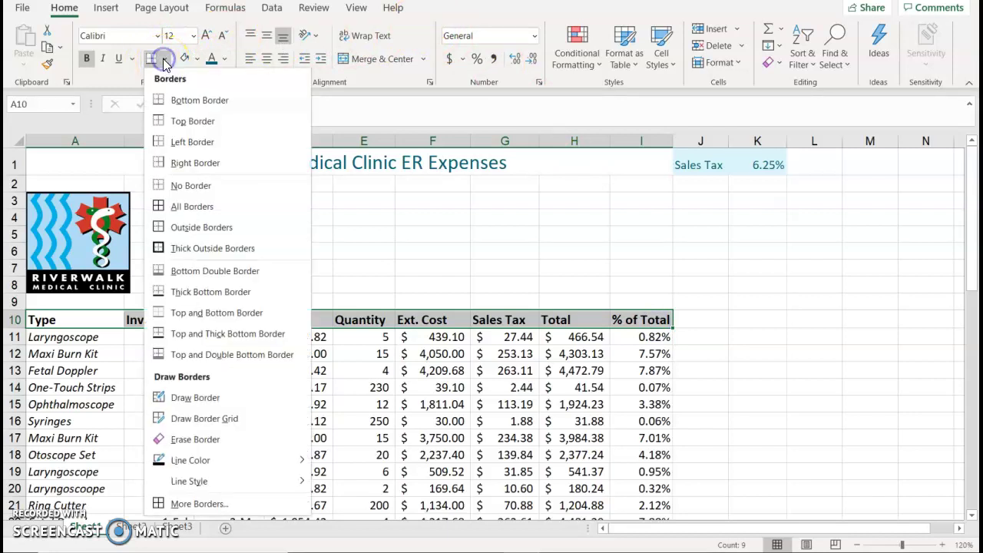
{"action": "left_click", "coordinate": [192, 100]}
{"action": "left_click", "coordinate": [288, 456]}
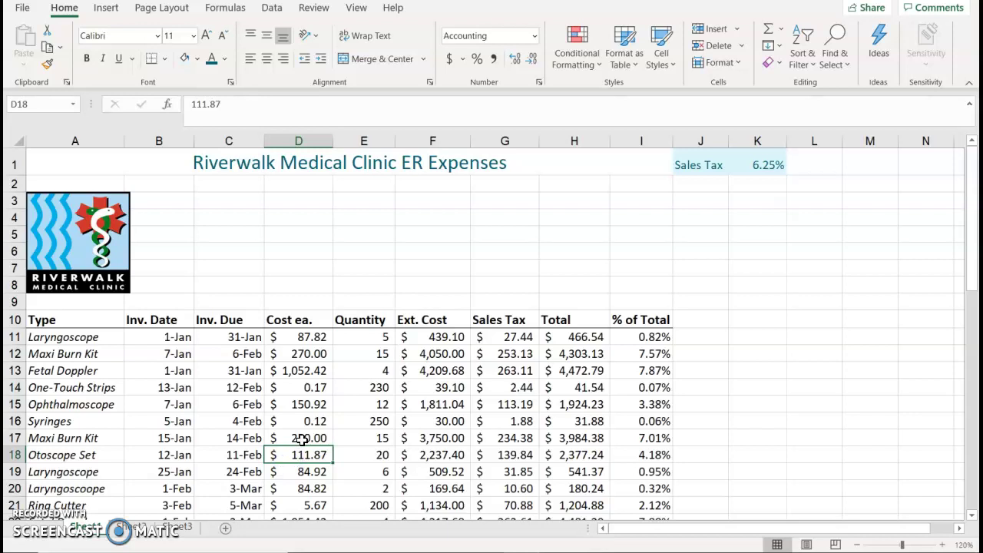
Add blue gradient-fill data bars to the Total values in H11:H37 with conditional formatting.
{"action": "left_click", "coordinate": [171, 506]}
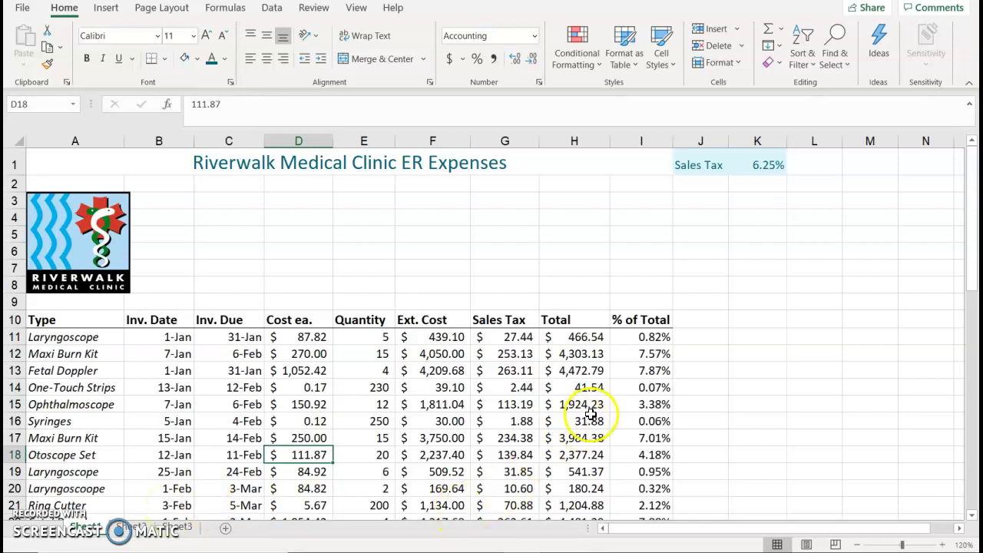
{"action": "scroll", "coordinate": [592, 403], "scroll_direction": "down", "scroll_amount": 3}
{"action": "scroll", "coordinate": [570, 310], "scroll_direction": "up", "scroll_amount": 1}
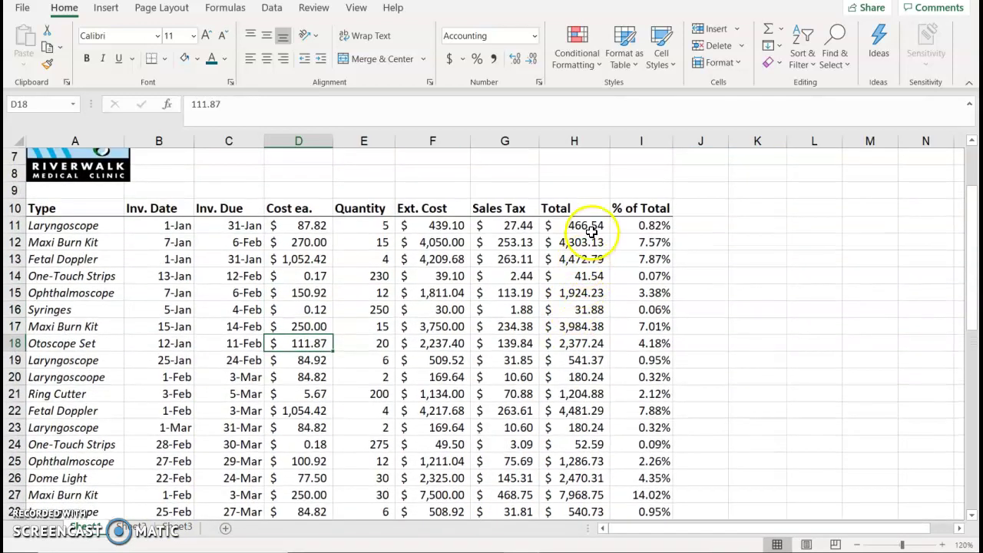
{"action": "left_click_drag", "start_coordinate": [584, 226], "coordinate": [587, 435]}
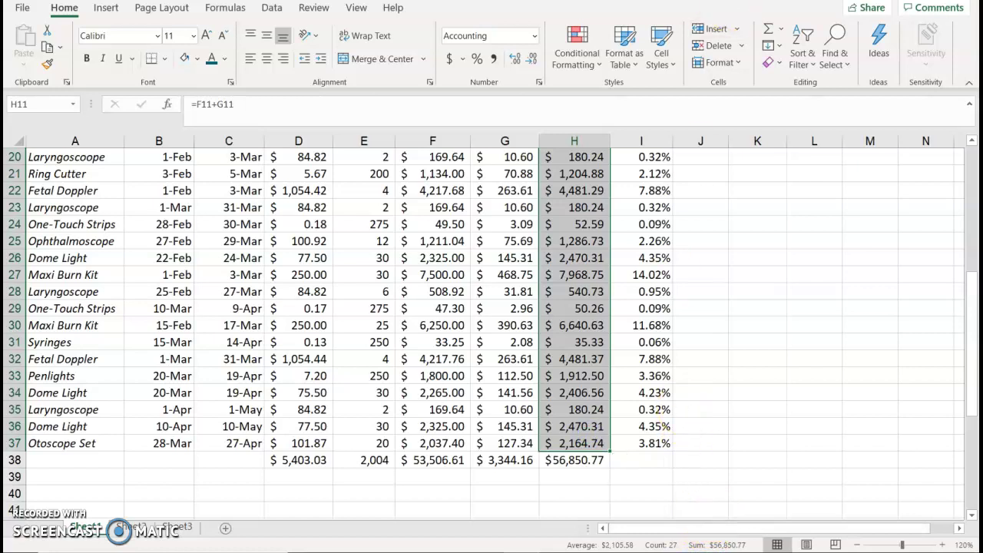
{"action": "left_click", "coordinate": [564, 37]}
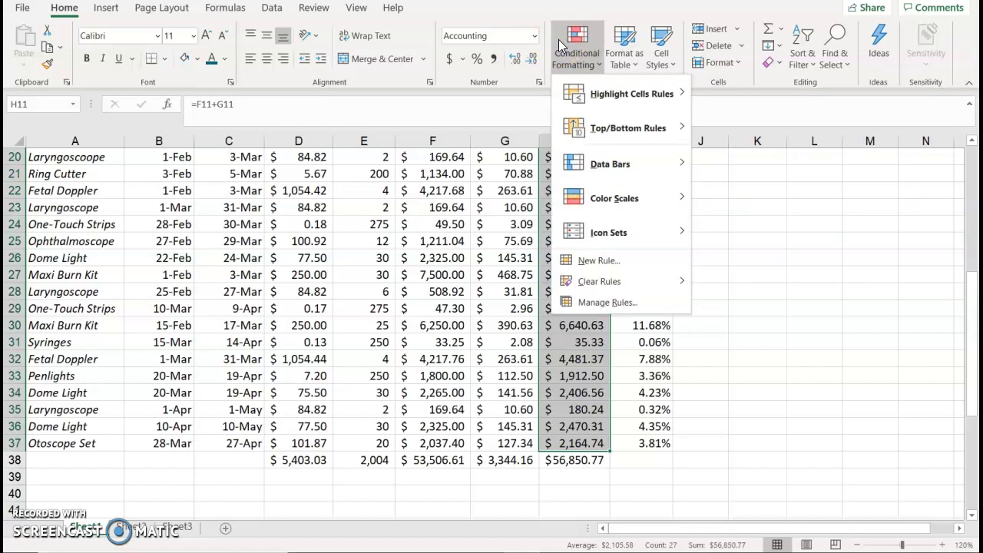
{"action": "mouse_move", "coordinate": [604, 167]}
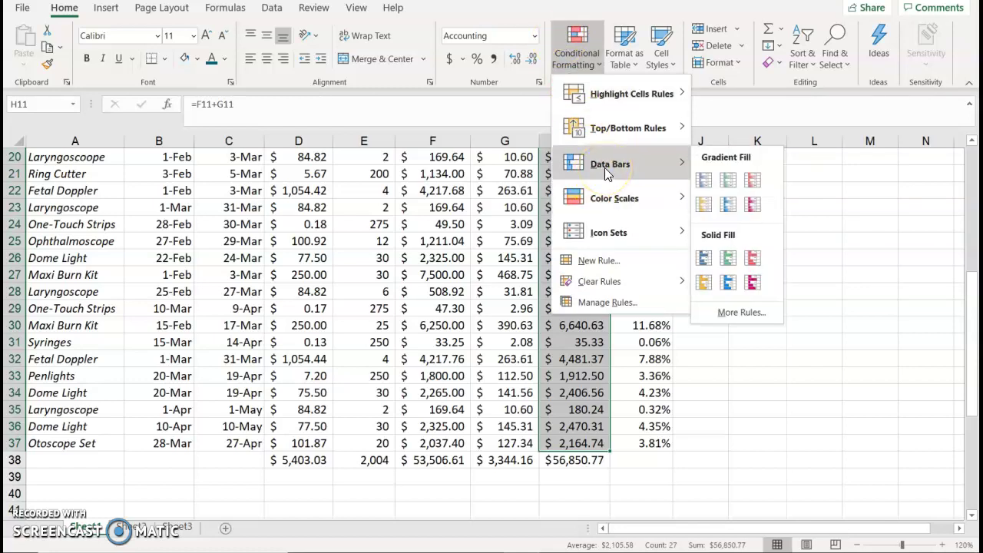
{"action": "left_click", "coordinate": [706, 182]}
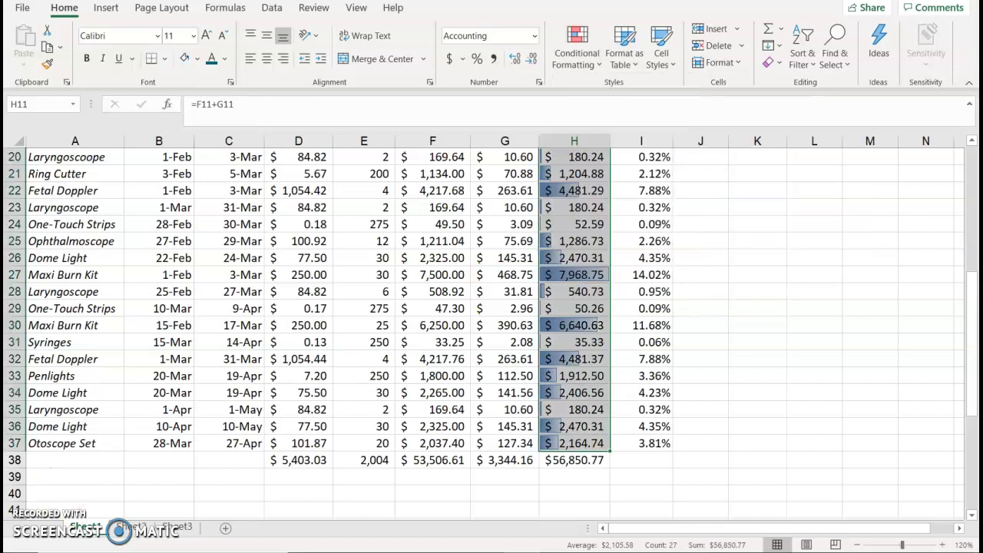
{"action": "left_click", "coordinate": [158, 477]}
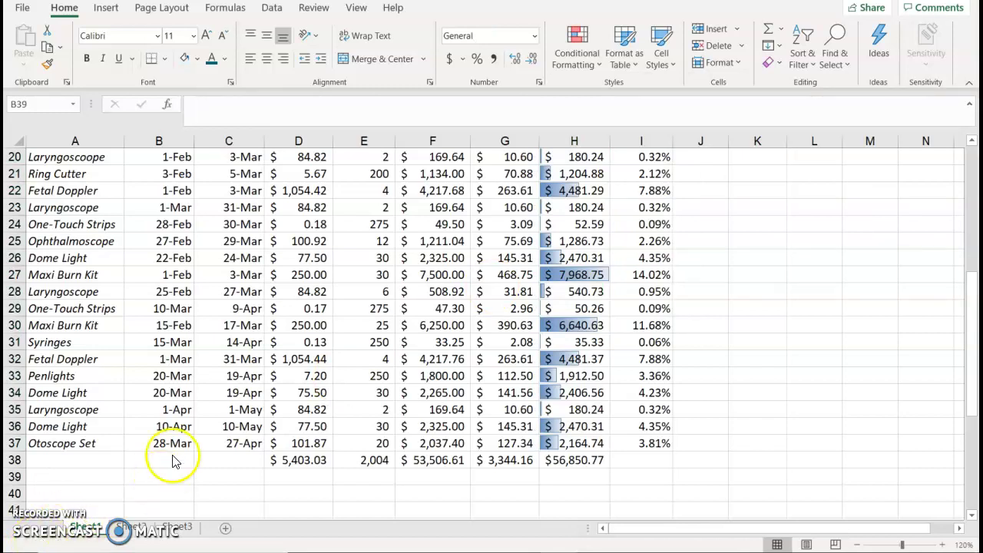
Apply the 3 Arrows (Colored) conditional formatting icon set to the Quantity values in E11:E37.
{"action": "scroll", "coordinate": [175, 441], "scroll_direction": "up", "scroll_amount": 3}
{"action": "scroll", "coordinate": [222, 384], "scroll_direction": "up", "scroll_amount": 3}
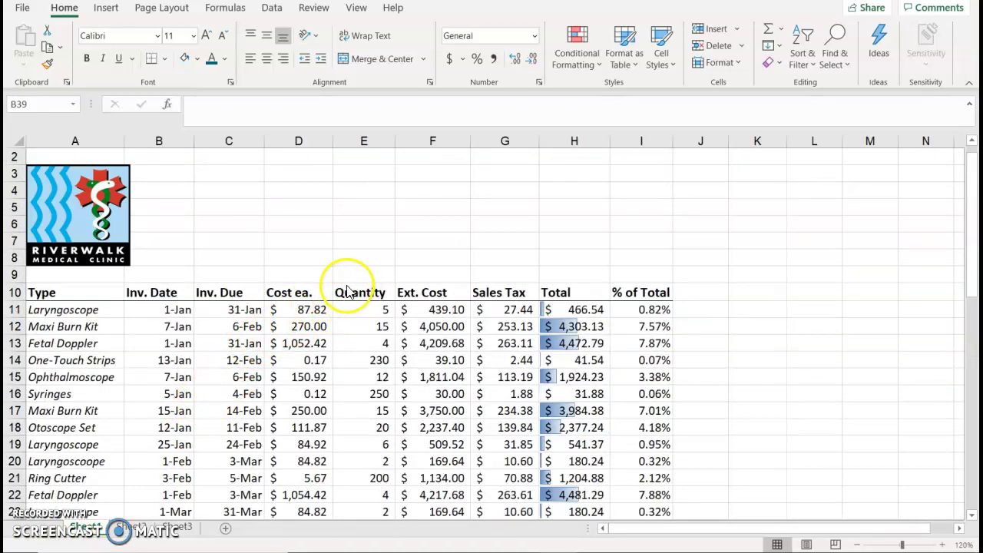
{"action": "scroll", "coordinate": [351, 297], "scroll_direction": "down", "scroll_amount": 2}
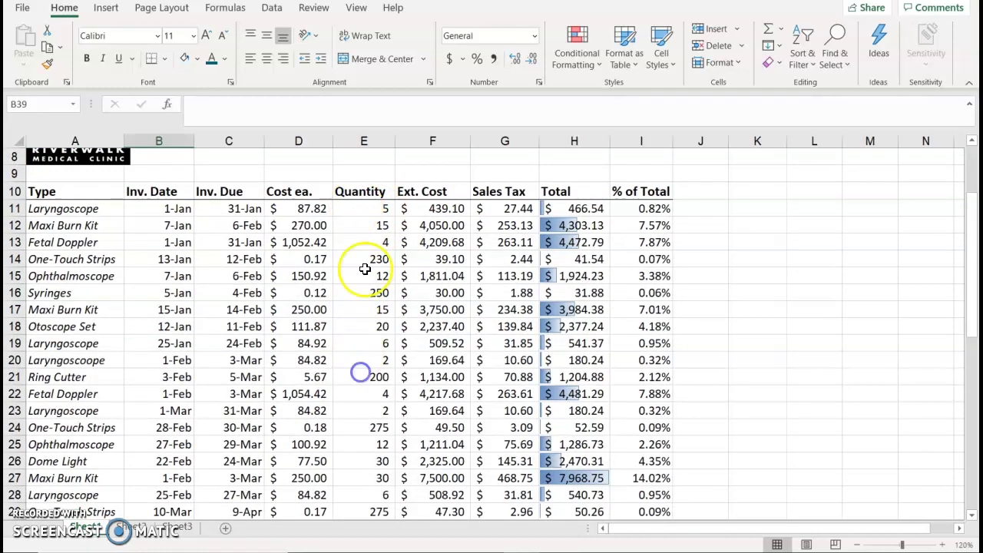
{"action": "left_click_drag", "start_coordinate": [368, 208], "coordinate": [369, 481]}
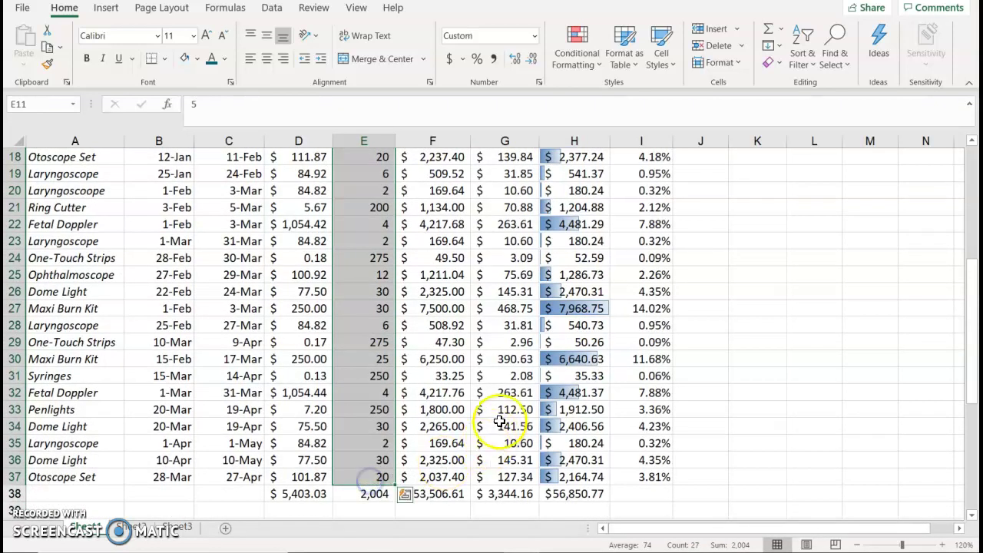
{"action": "left_click", "coordinate": [577, 62]}
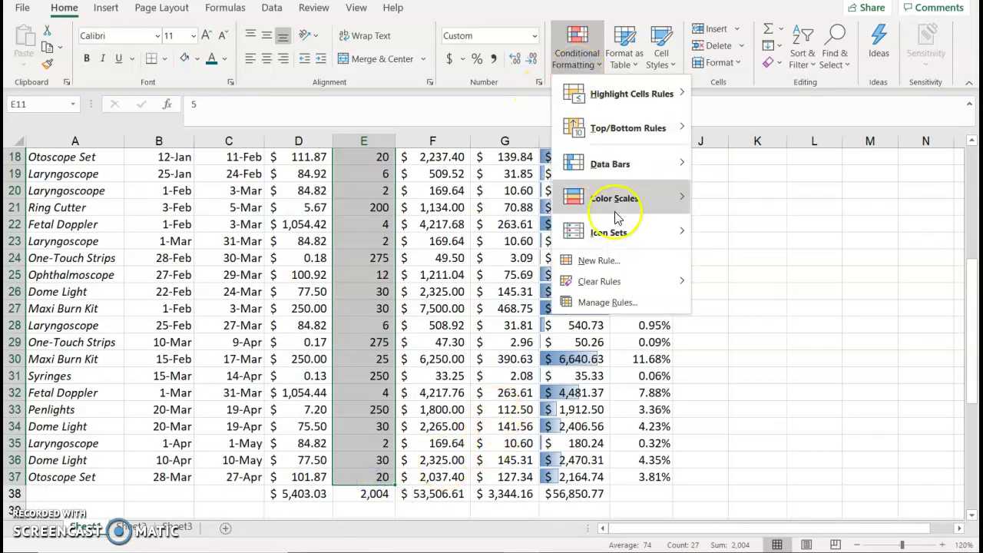
{"action": "mouse_move", "coordinate": [618, 235]}
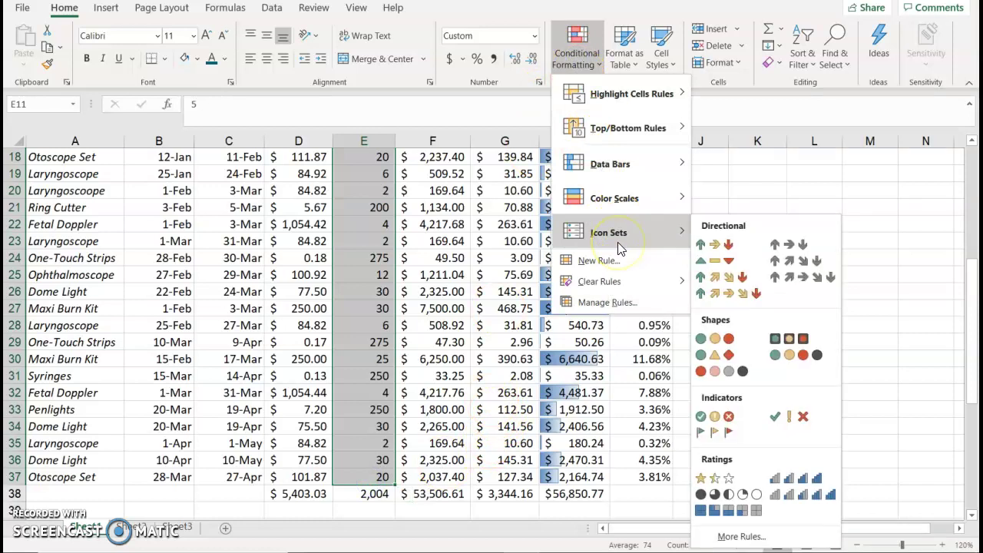
{"action": "left_click", "coordinate": [711, 244]}
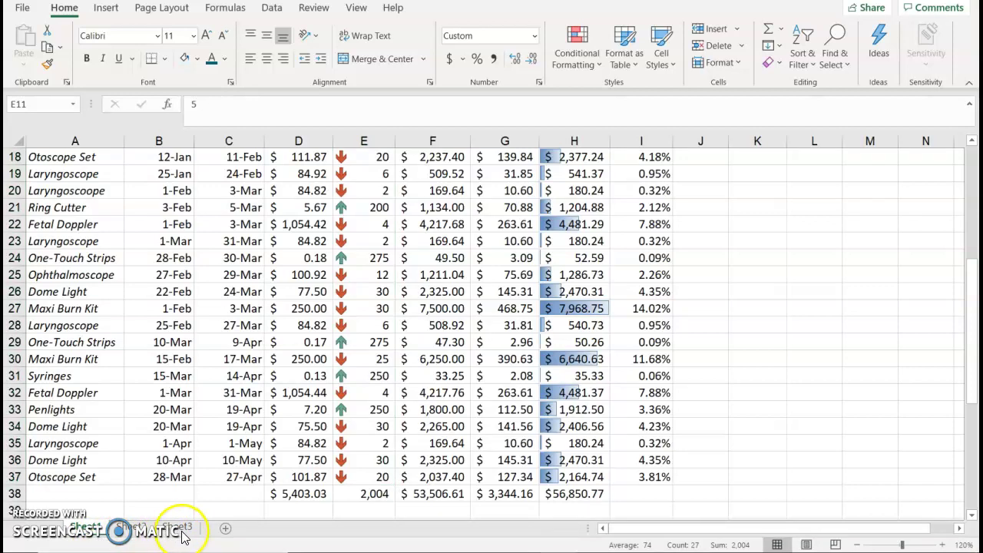
Rename Sheet3 as Budget.
{"action": "right_click", "coordinate": [181, 529]}
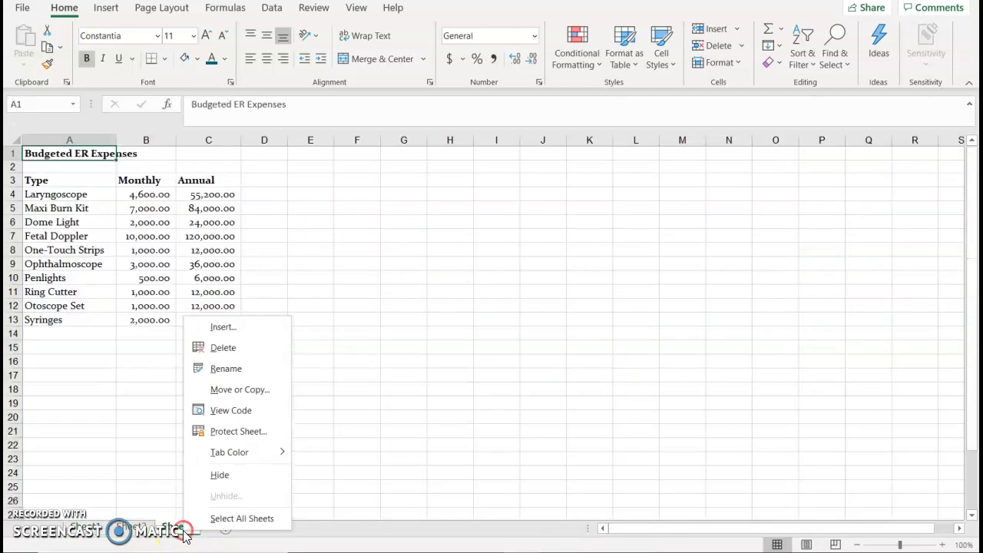
{"action": "left_click", "coordinate": [254, 368]}
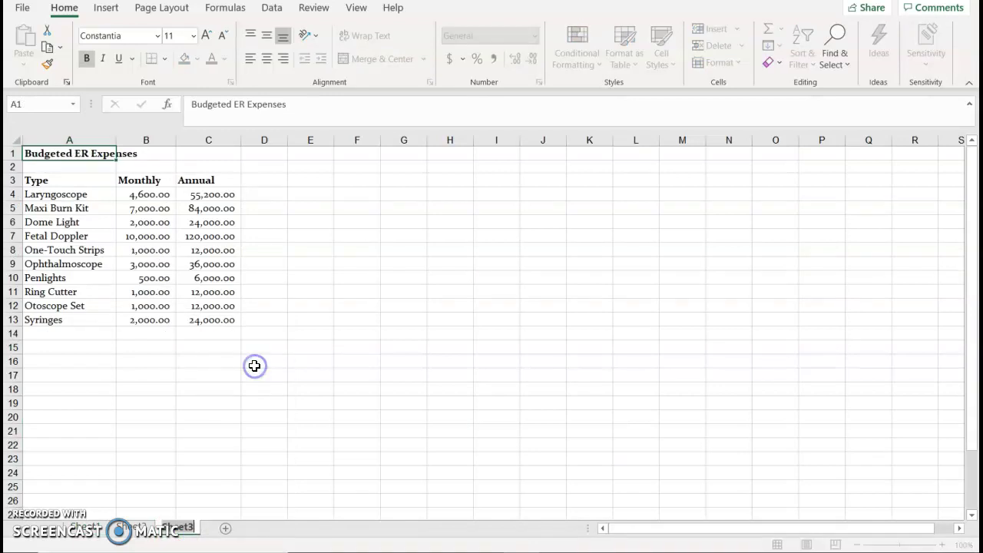
{"action": "key", "text": "BackSpace"}
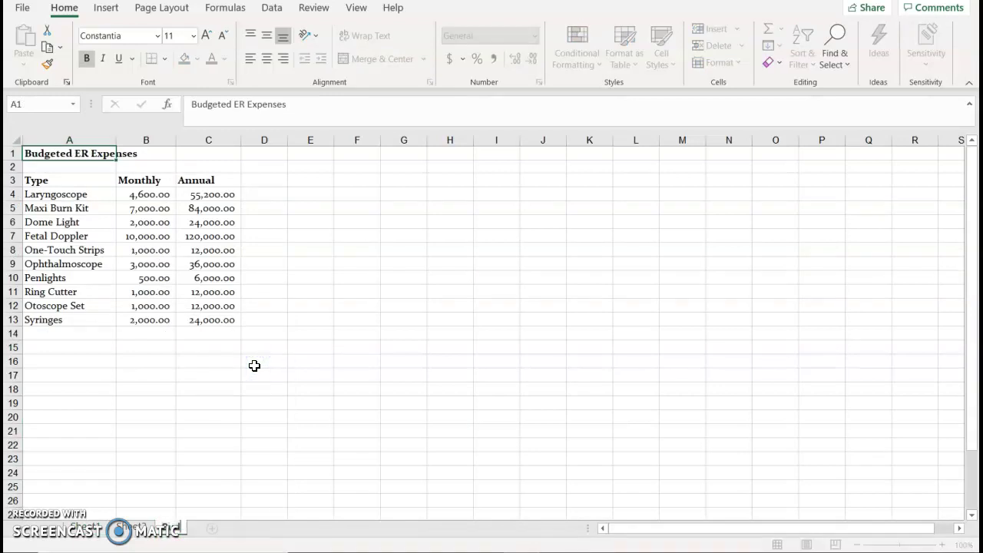
{"action": "key", "text": "Return"}
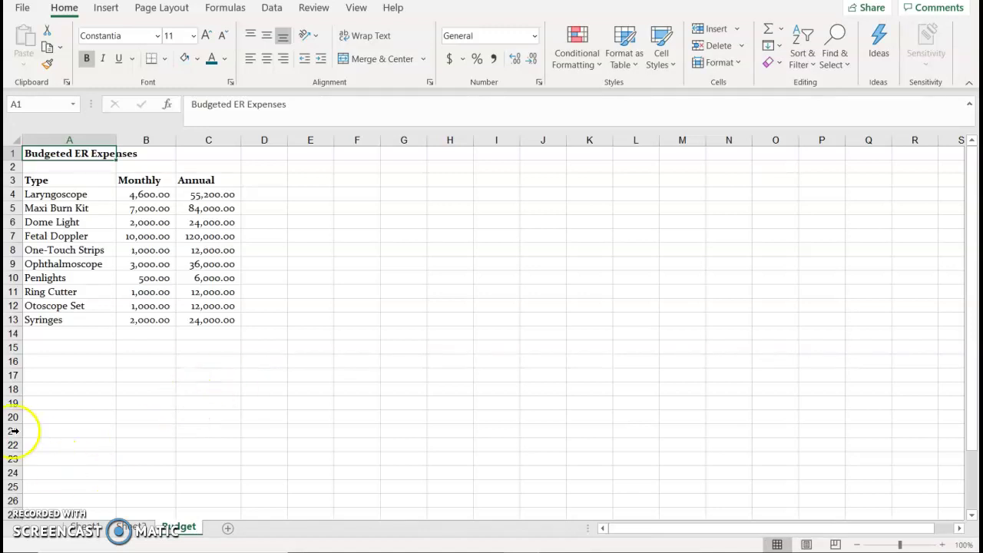
Return to Sheet1 and run a spelling check on the selected Quantity cells E11:E37.
{"action": "left_click", "coordinate": [88, 529]}
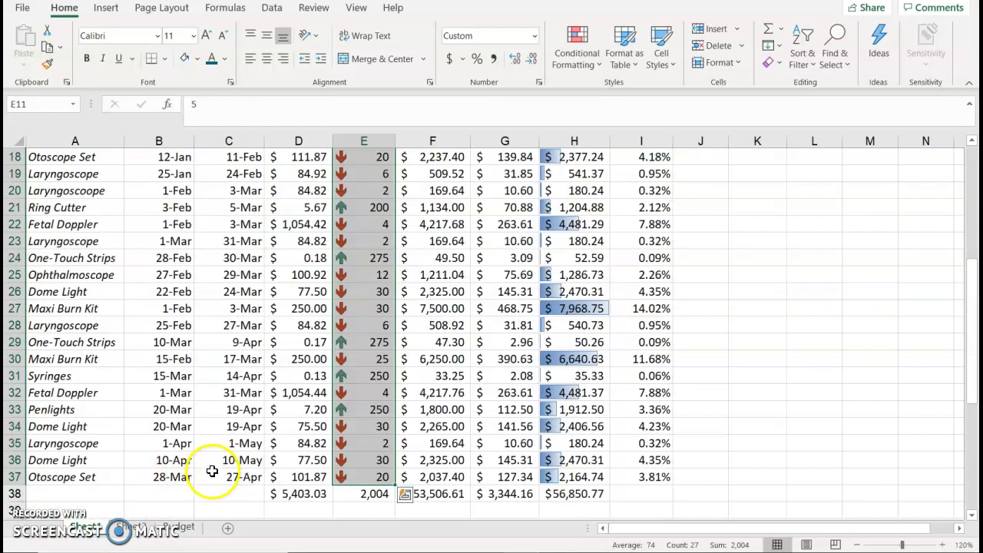
{"action": "left_click", "coordinate": [316, 9]}
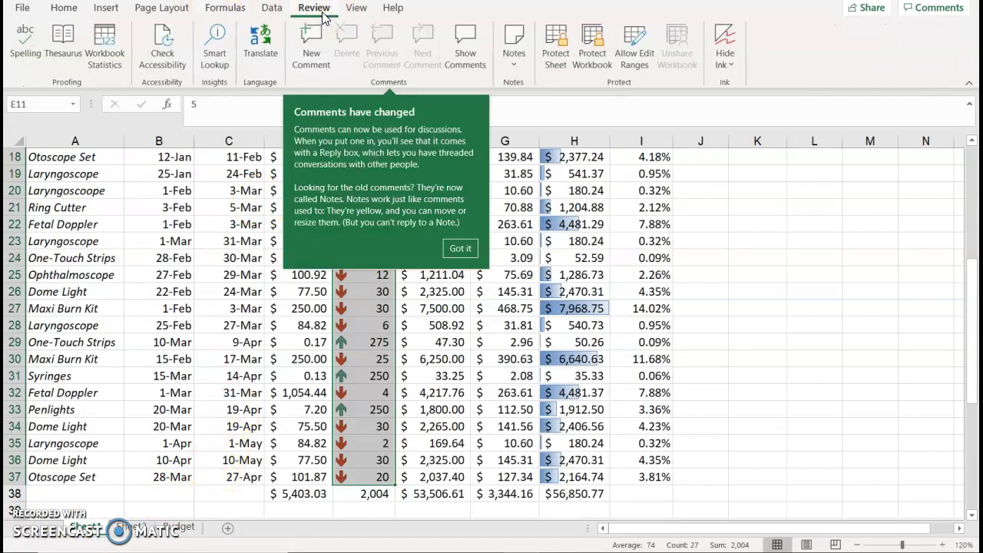
{"action": "left_click", "coordinate": [22, 49]}
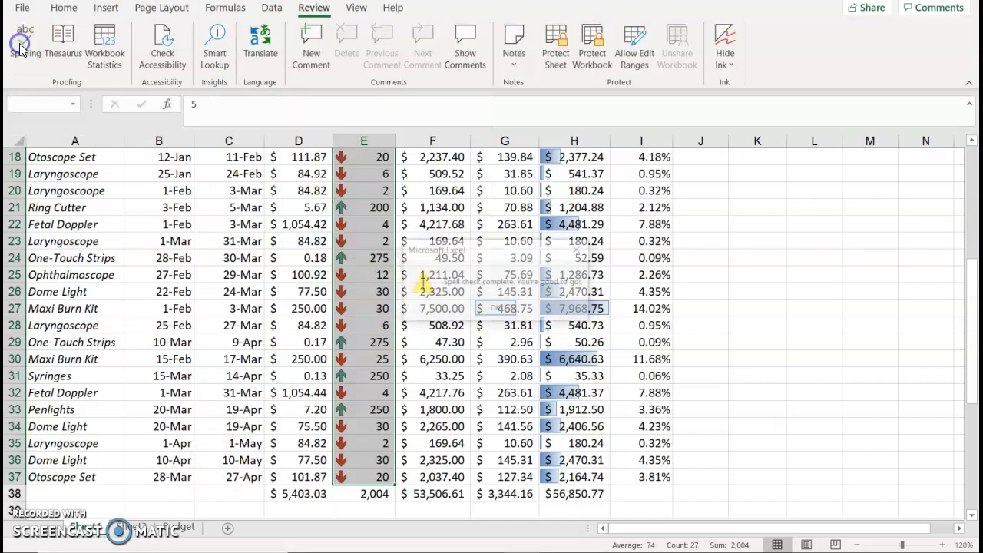
{"action": "left_click", "coordinate": [495, 309]}
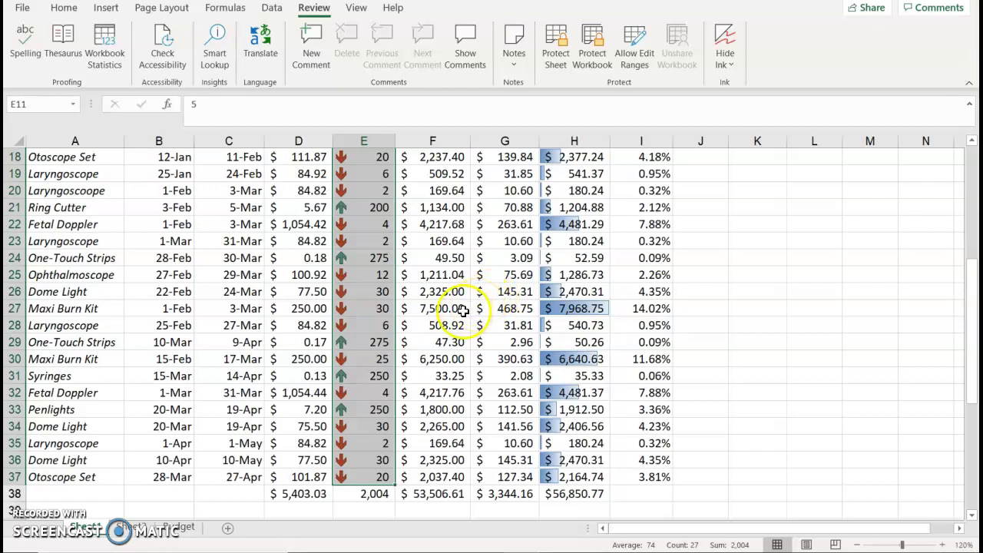
Starting from cell A1, find the occurrences of "Maxi" in the worksheet one after another.
{"action": "scroll", "coordinate": [481, 351], "scroll_direction": "up", "scroll_amount": 2}
{"action": "scroll", "coordinate": [482, 351], "scroll_direction": "up", "scroll_amount": 4}
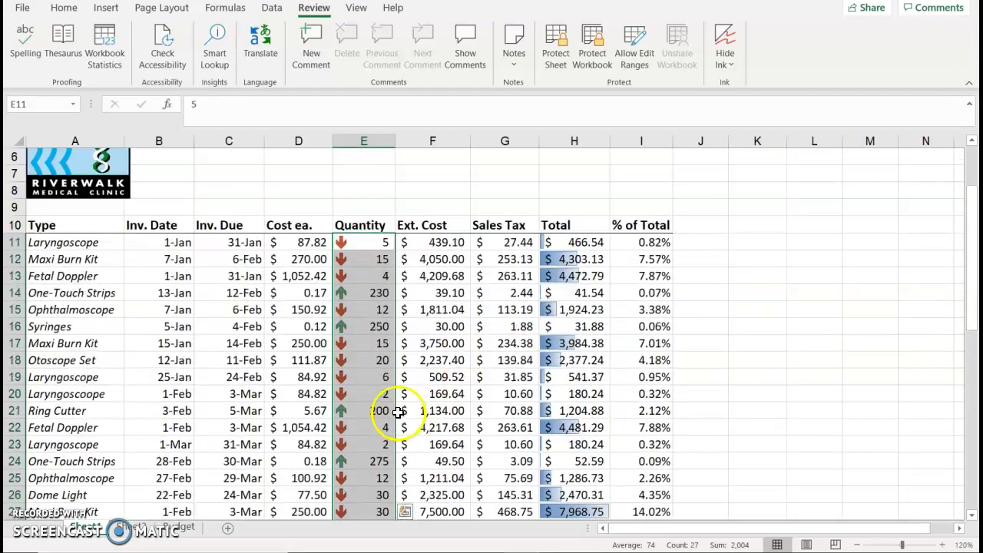
{"action": "key", "text": "ctrl+Home"}
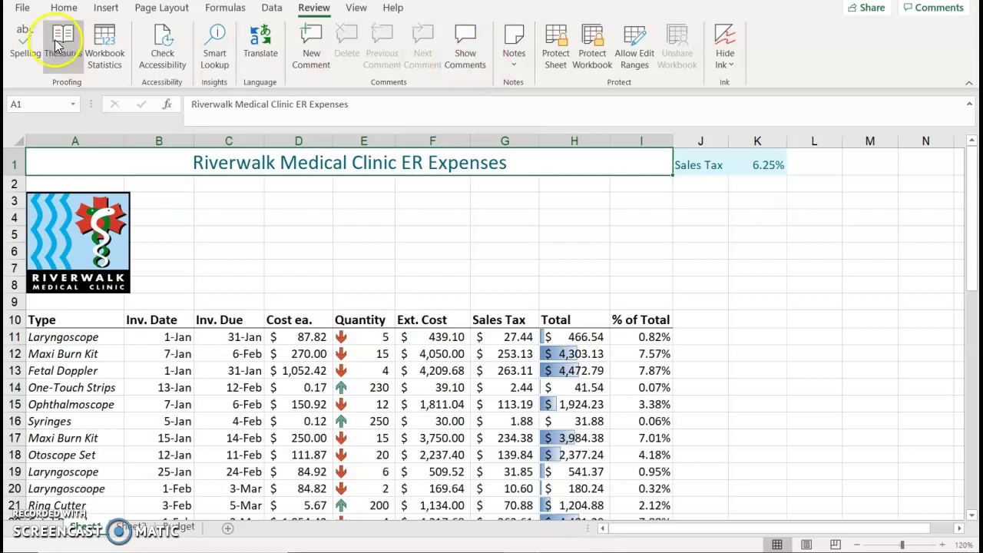
{"action": "left_click", "coordinate": [64, 8]}
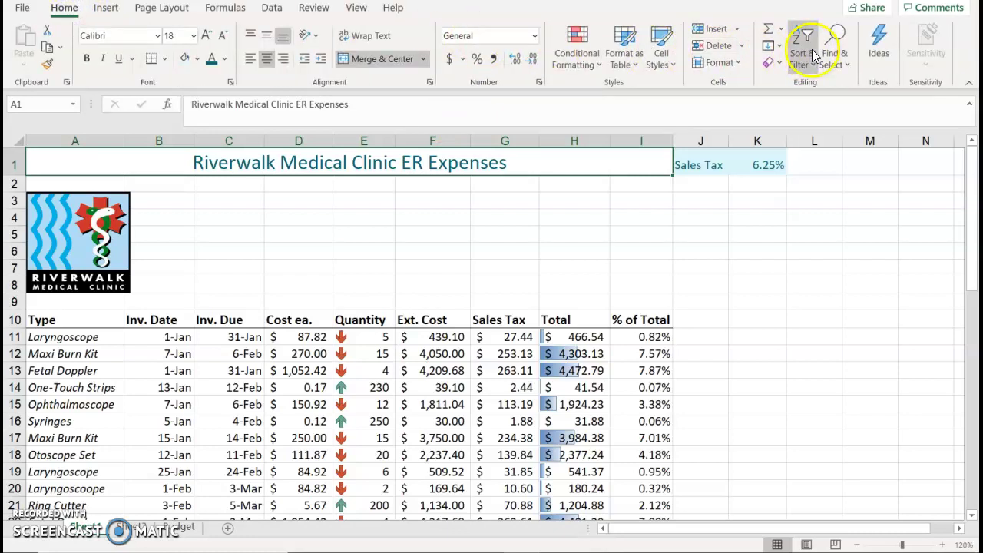
{"action": "left_click", "coordinate": [835, 48]}
{"action": "left_click", "coordinate": [837, 86]}
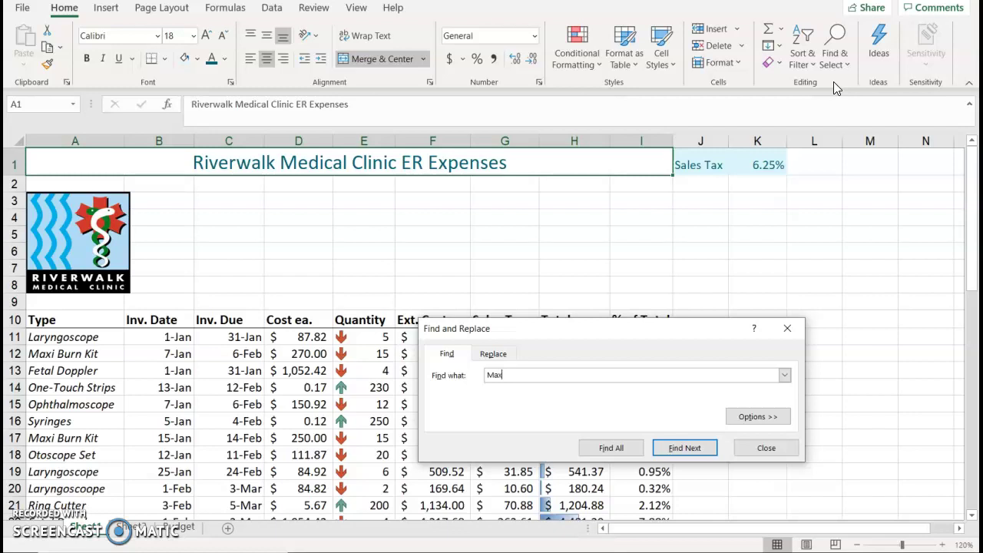
{"action": "type", "text": "Maxi"}
{"action": "left_click", "coordinate": [706, 454]}
{"action": "left_click_drag", "start_coordinate": [669, 325], "coordinate": [846, 164]}
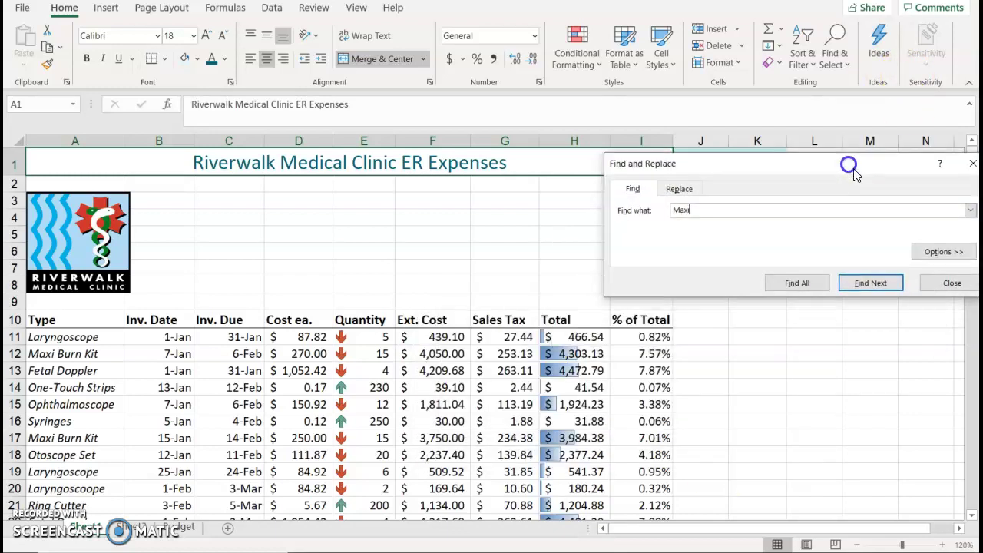
{"action": "left_click", "coordinate": [870, 278]}
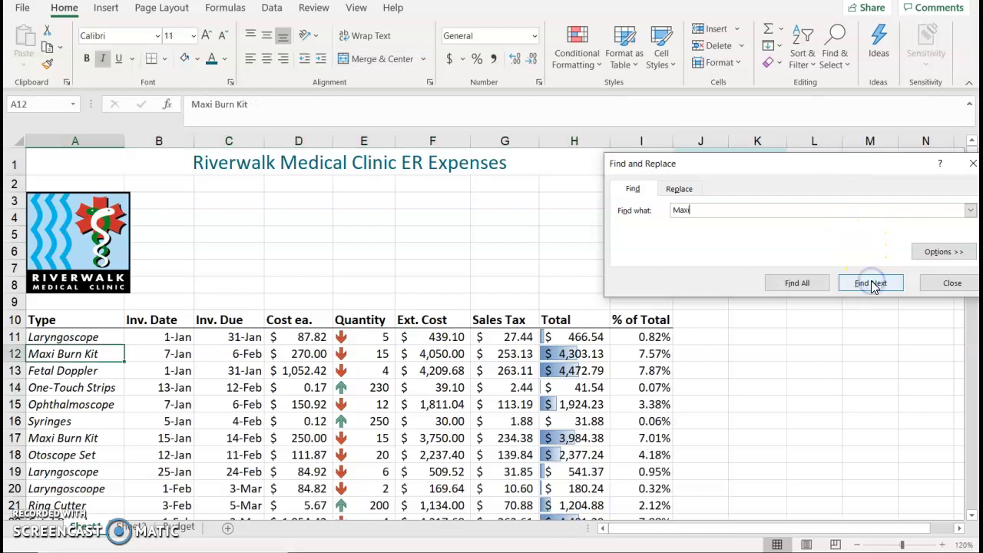
{"action": "left_click", "coordinate": [871, 282]}
{"action": "left_click", "coordinate": [871, 284]}
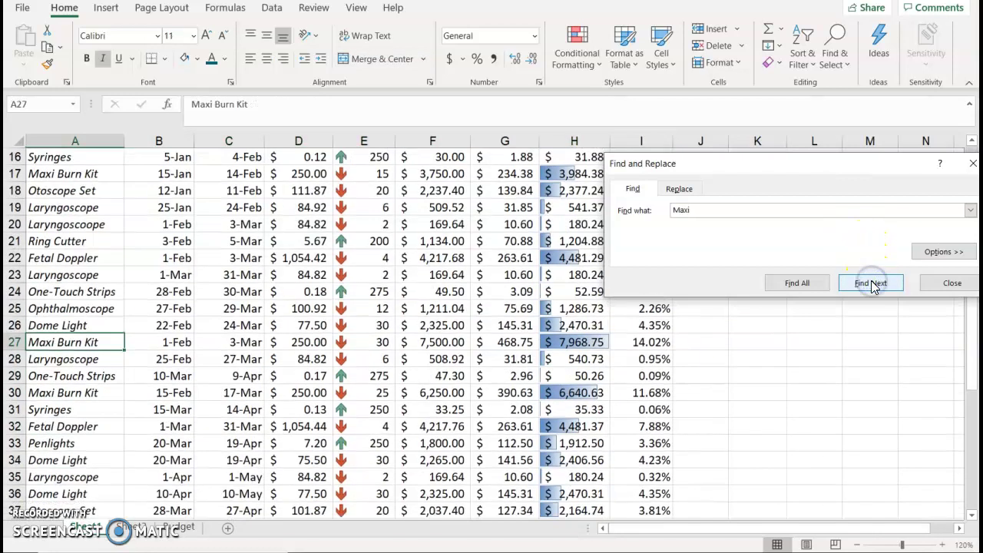
{"action": "left_click", "coordinate": [872, 284]}
{"action": "left_click", "coordinate": [871, 284]}
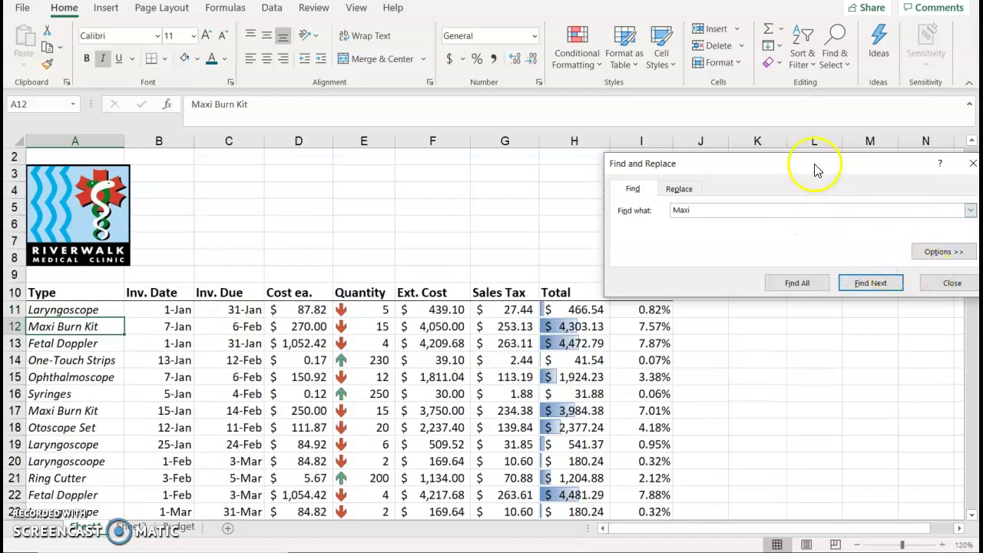
Replace all occurrences of "Maxi" with "ACE" in the worksheet and close Find and Replace.
{"action": "left_click_drag", "start_coordinate": [798, 165], "coordinate": [527, 169]}
{"action": "left_click", "coordinate": [407, 194]}
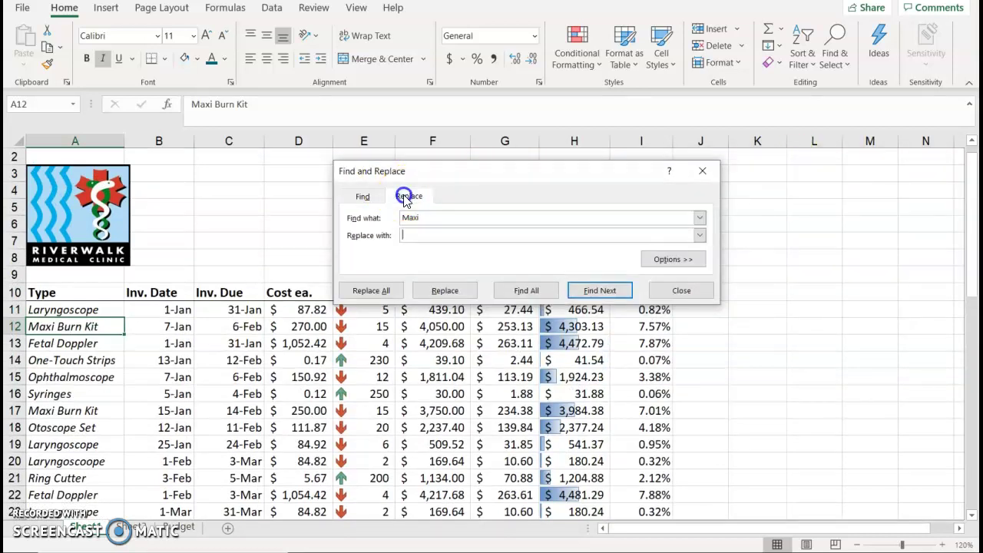
{"action": "left_click", "coordinate": [426, 236]}
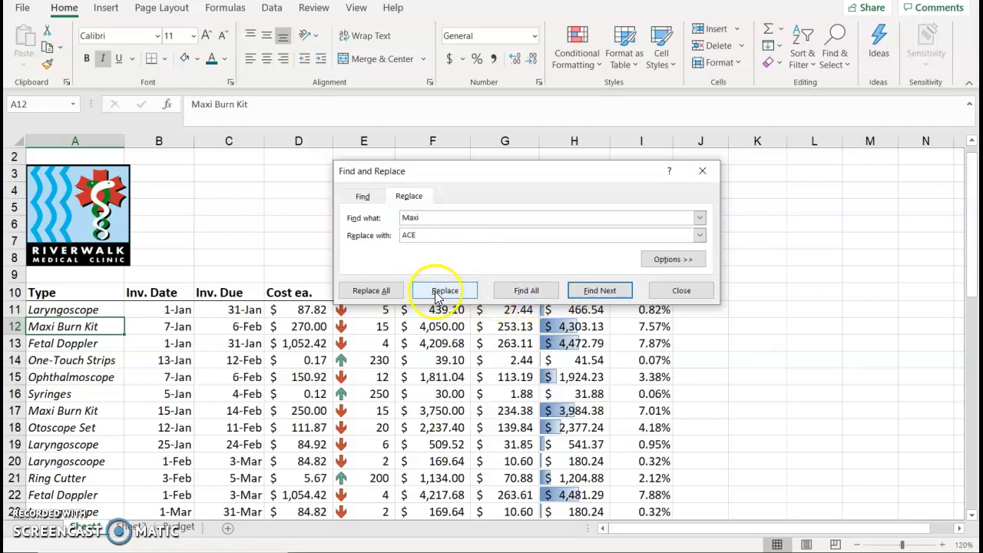
{"action": "left_click", "coordinate": [386, 295]}
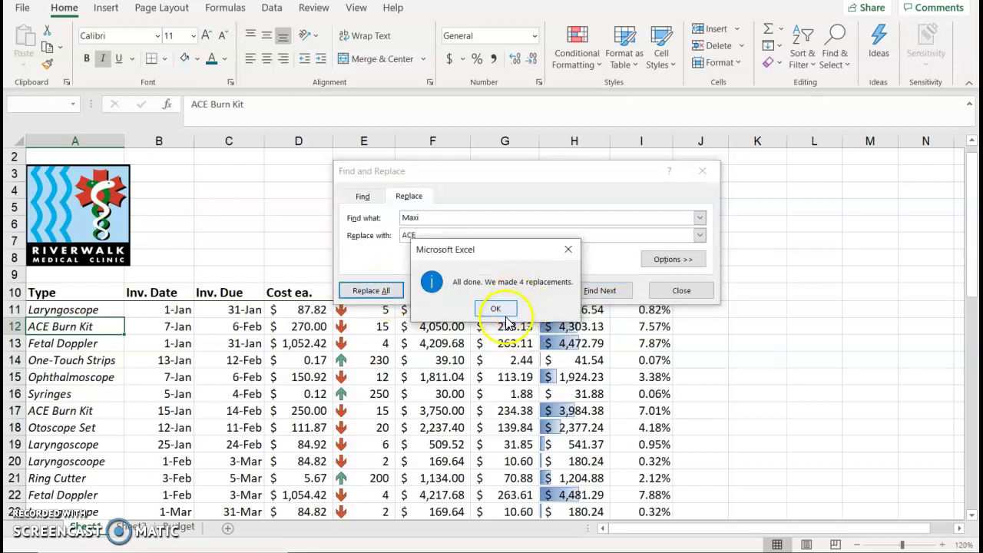
{"action": "left_click", "coordinate": [505, 311]}
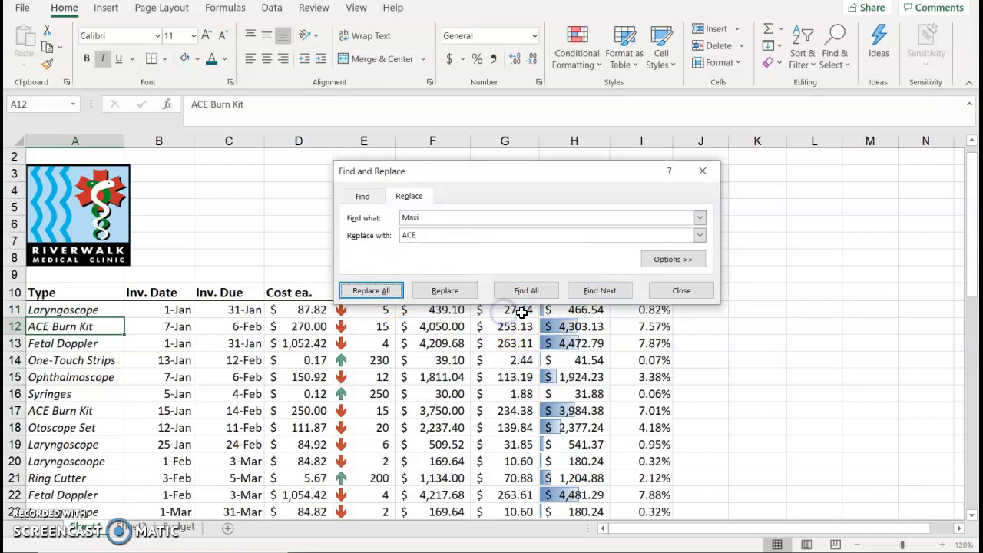
{"action": "left_click", "coordinate": [679, 291]}
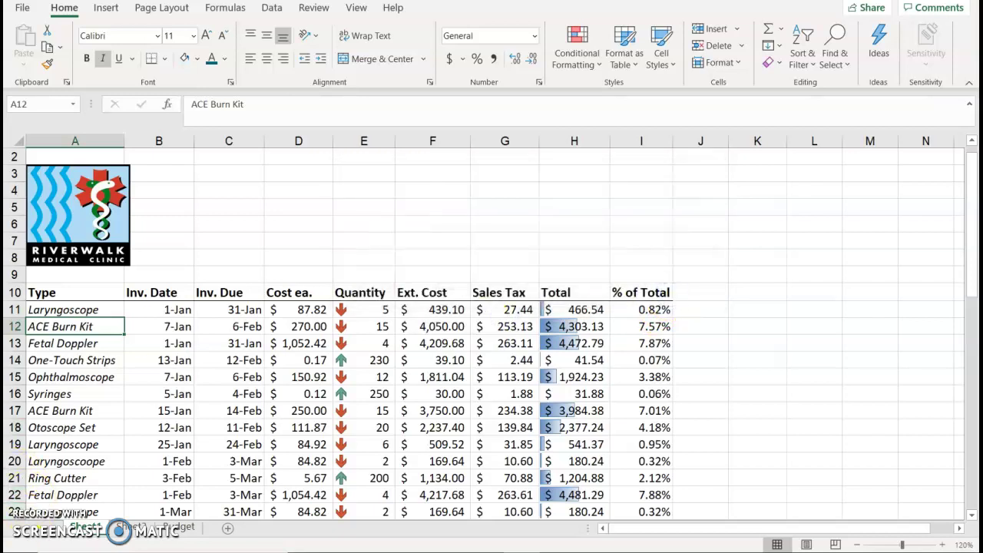
Delete the blank Sheet2 from the workbook and return to Sheet1.
{"action": "left_click", "coordinate": [132, 529]}
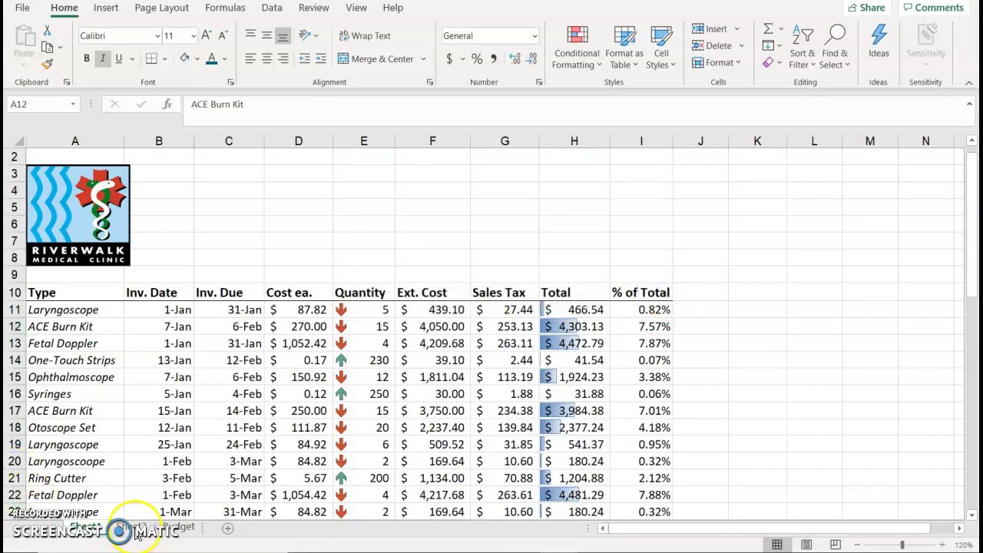
{"action": "left_click", "coordinate": [135, 530]}
{"action": "right_click", "coordinate": [136, 530]}
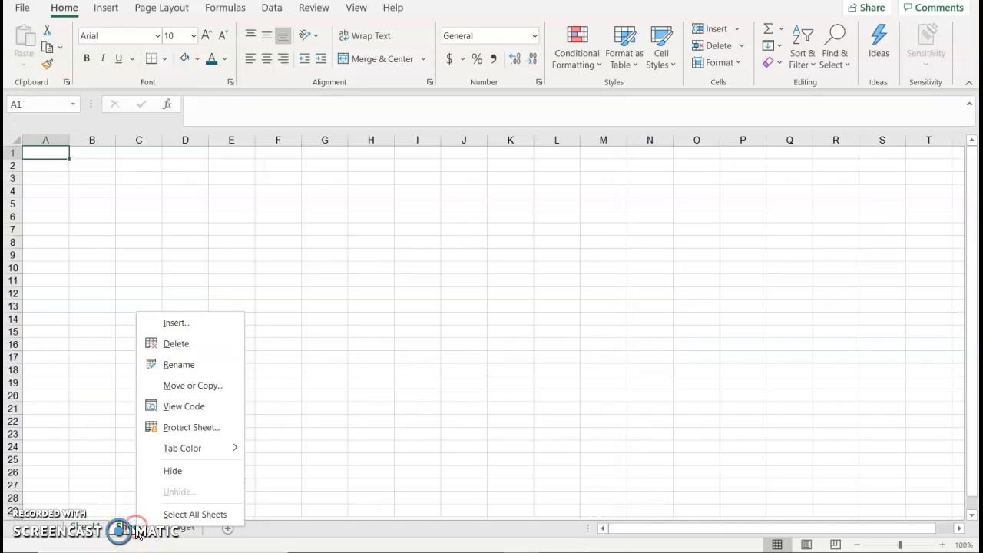
{"action": "left_click", "coordinate": [174, 344]}
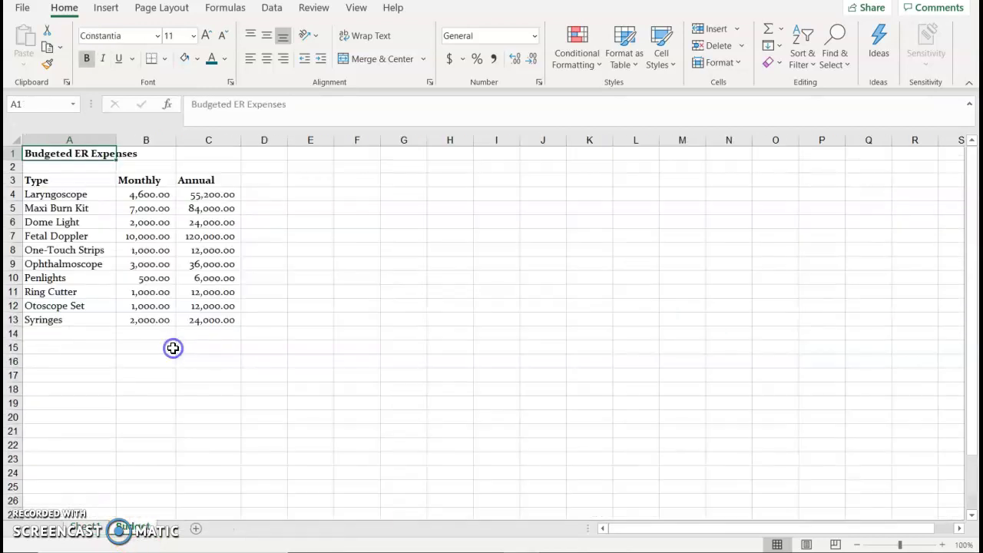
{"action": "left_click", "coordinate": [93, 528]}
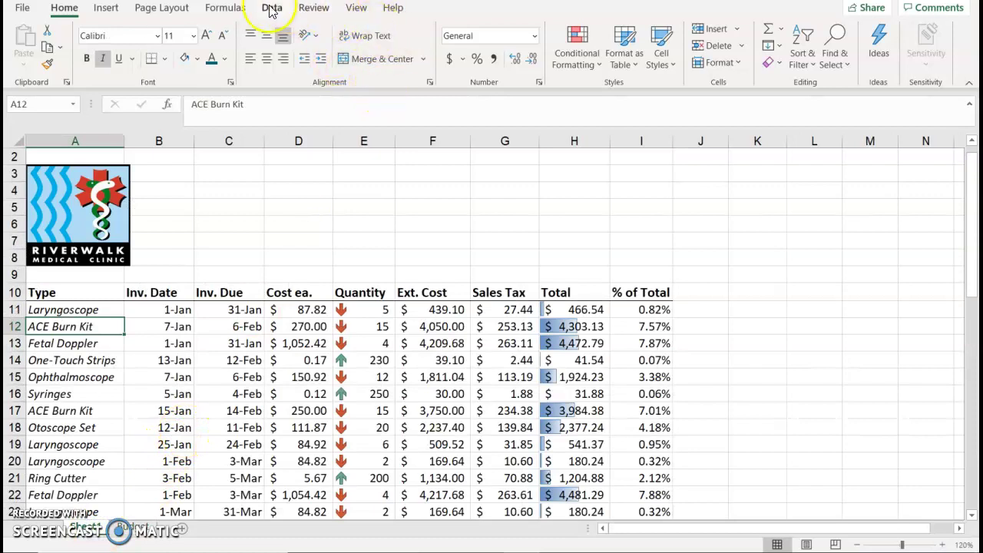
{"action": "left_click", "coordinate": [107, 9]}
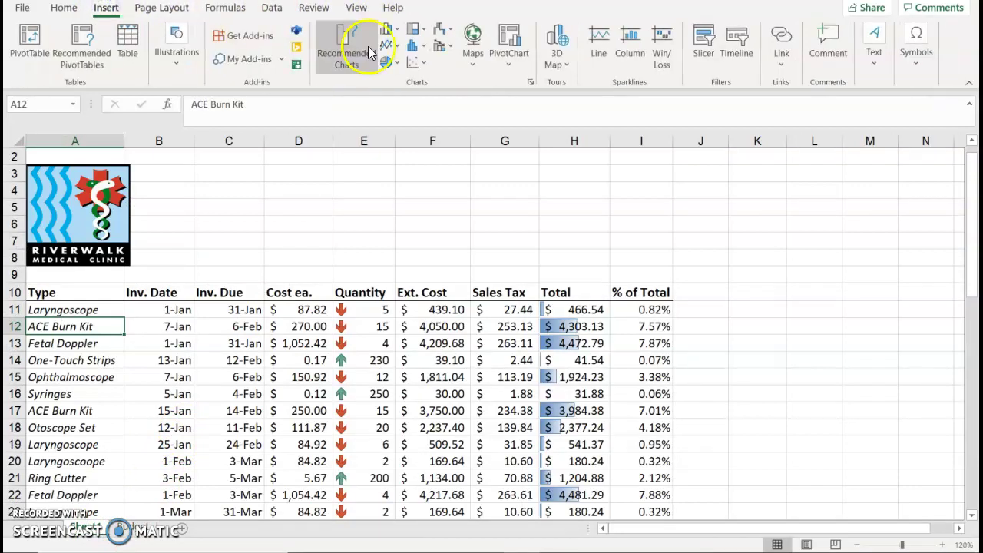
{"action": "left_click", "coordinate": [883, 50]}
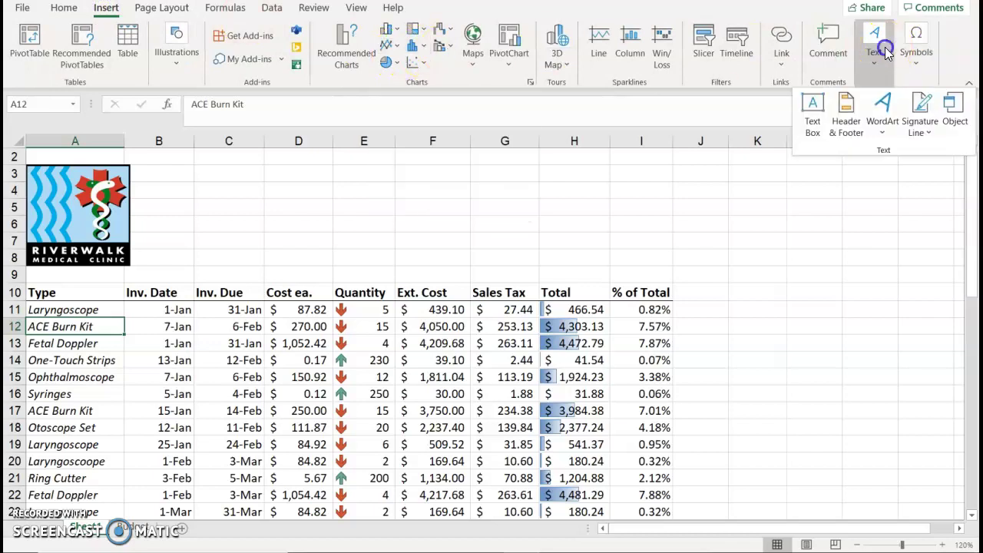
{"action": "left_click", "coordinate": [424, 224]}
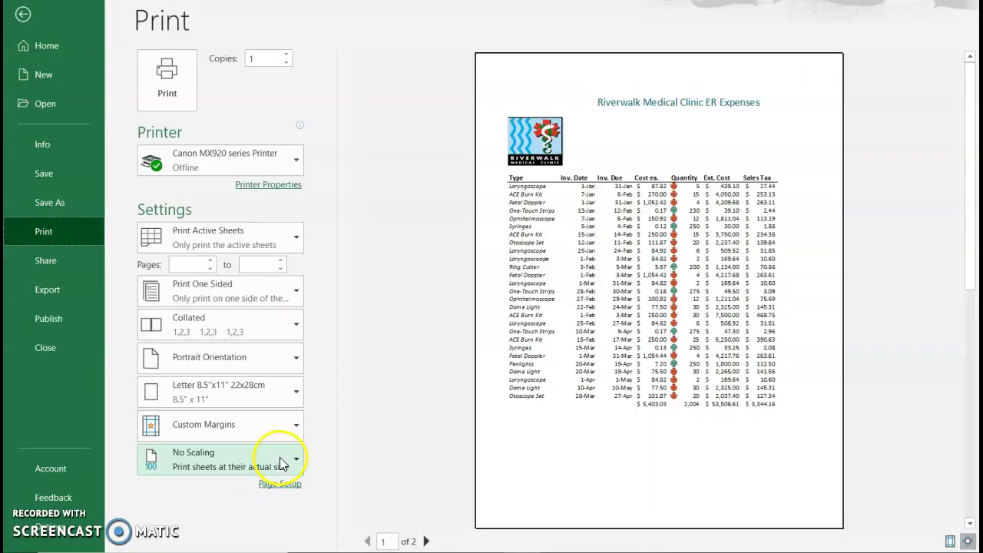
From the print preview's page setup, create a custom header for Sheet1 with the author's full name in the center section.
{"action": "left_click", "coordinate": [279, 483]}
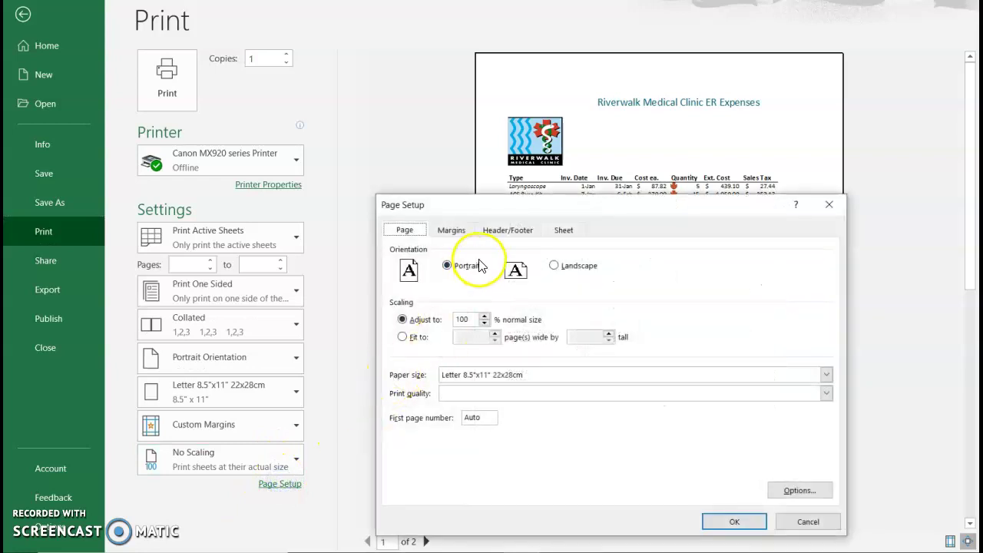
{"action": "left_click", "coordinate": [503, 232]}
{"action": "left_click_drag", "start_coordinate": [568, 211], "coordinate": [473, 102]}
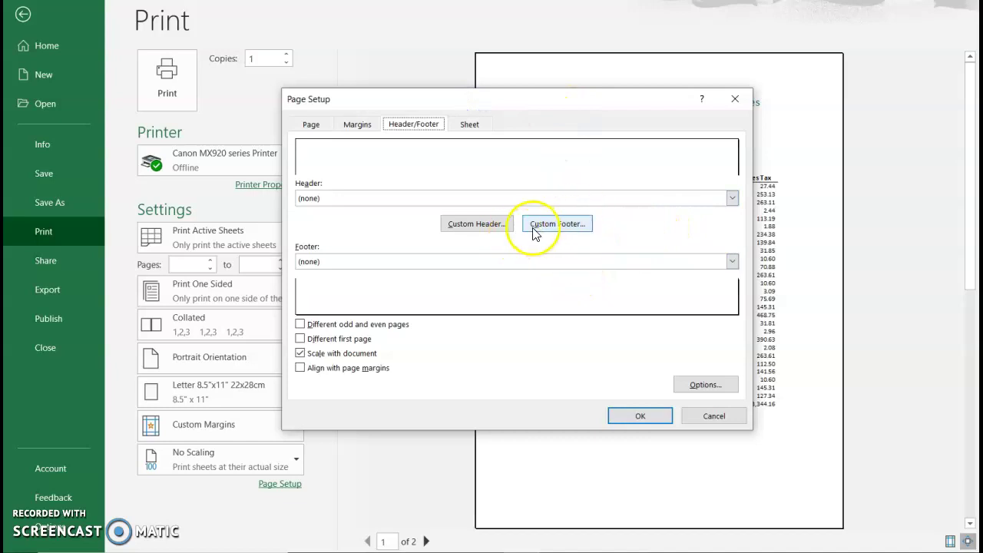
{"action": "left_click", "coordinate": [501, 226]}
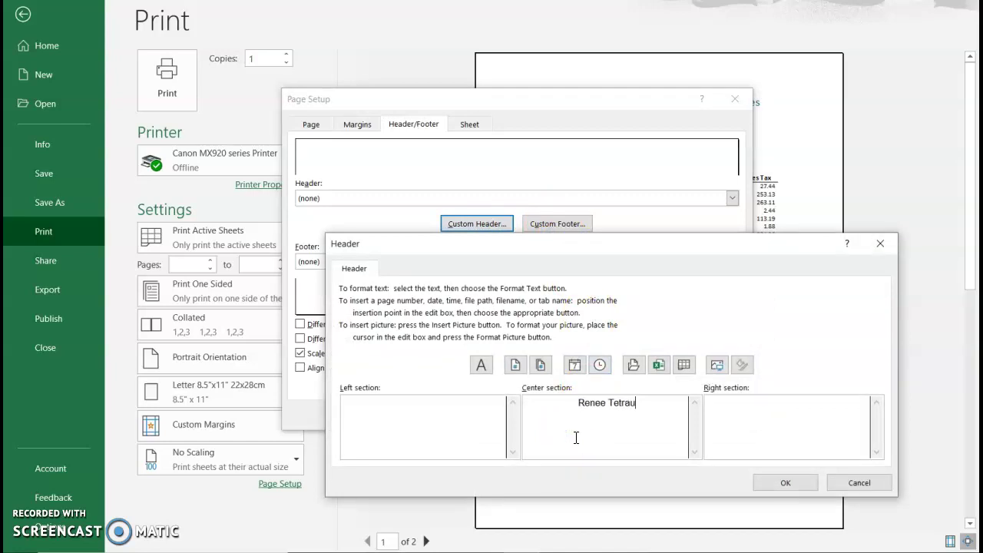
{"action": "left_click", "coordinate": [814, 425]}
{"action": "left_click", "coordinate": [785, 483]}
Create a custom footer with the sheet name field in the center section and apply the page setup.
{"action": "left_click", "coordinate": [572, 224]}
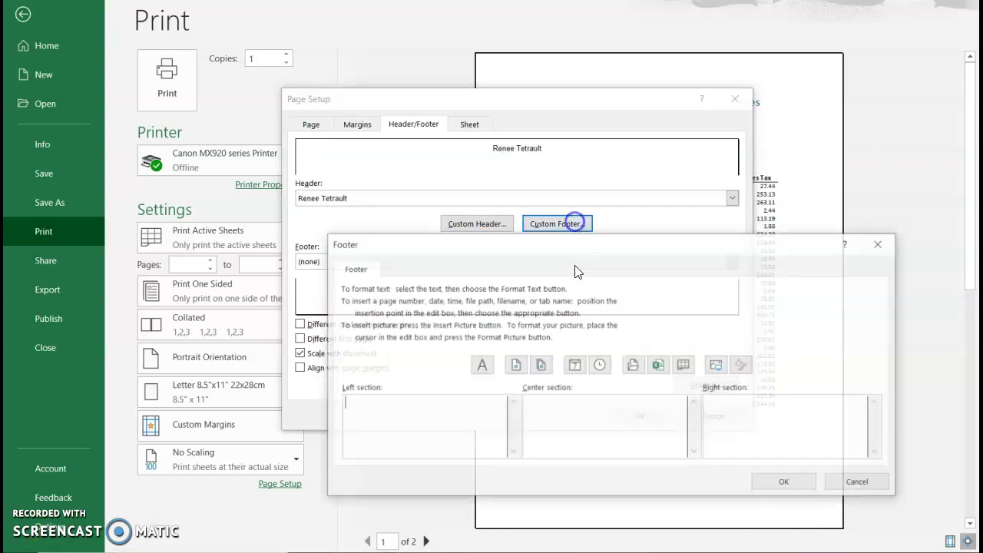
{"action": "left_click", "coordinate": [591, 427]}
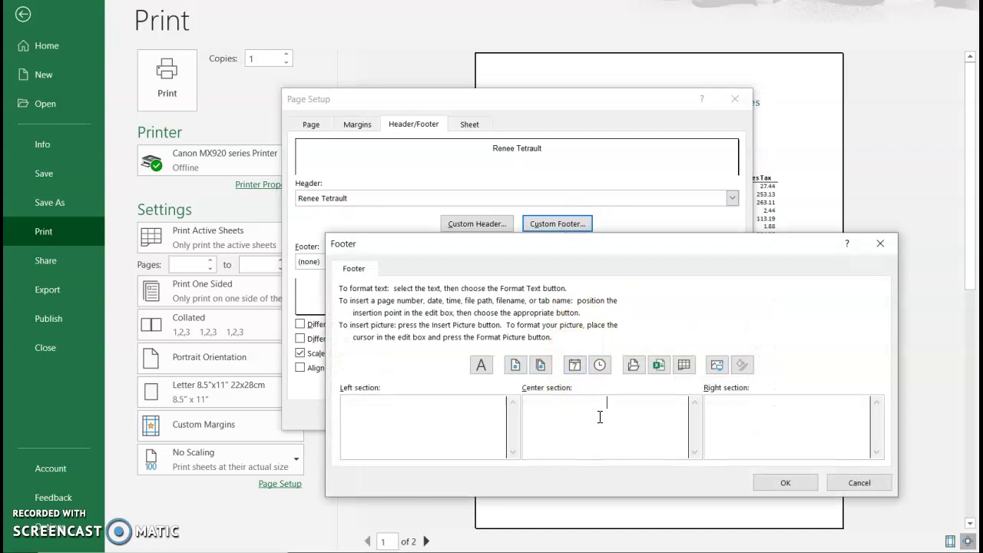
{"action": "left_click", "coordinate": [658, 364]}
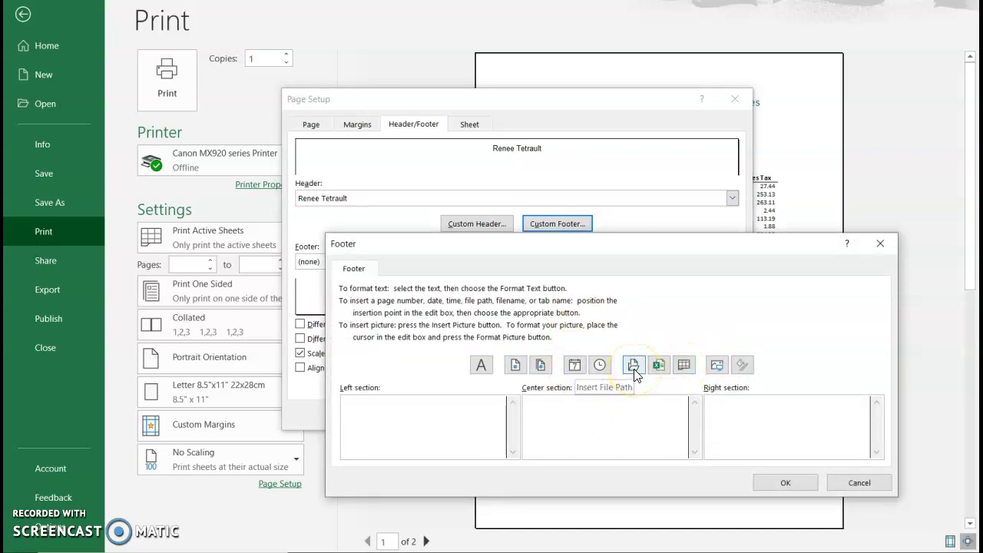
{"action": "left_click", "coordinate": [683, 366]}
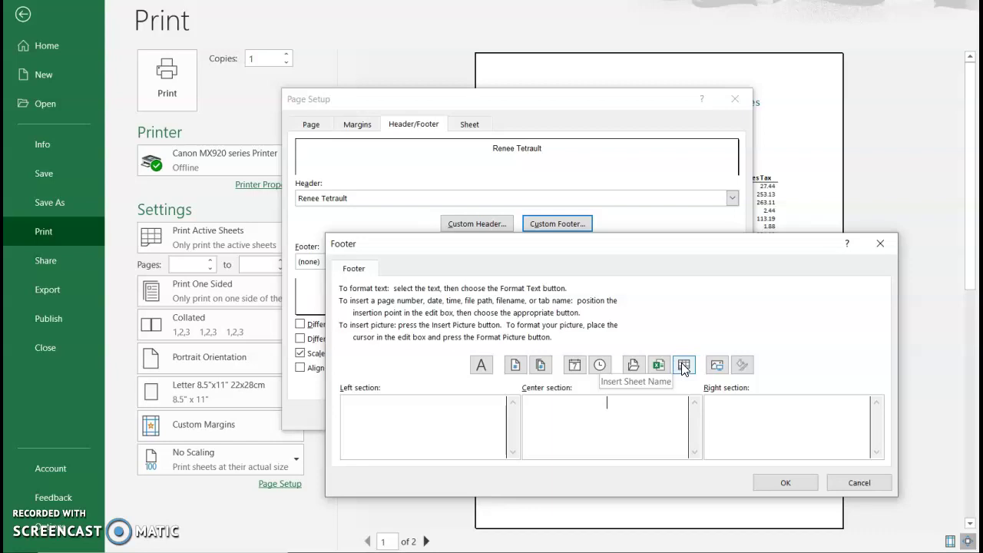
{"action": "left_click", "coordinate": [683, 366]}
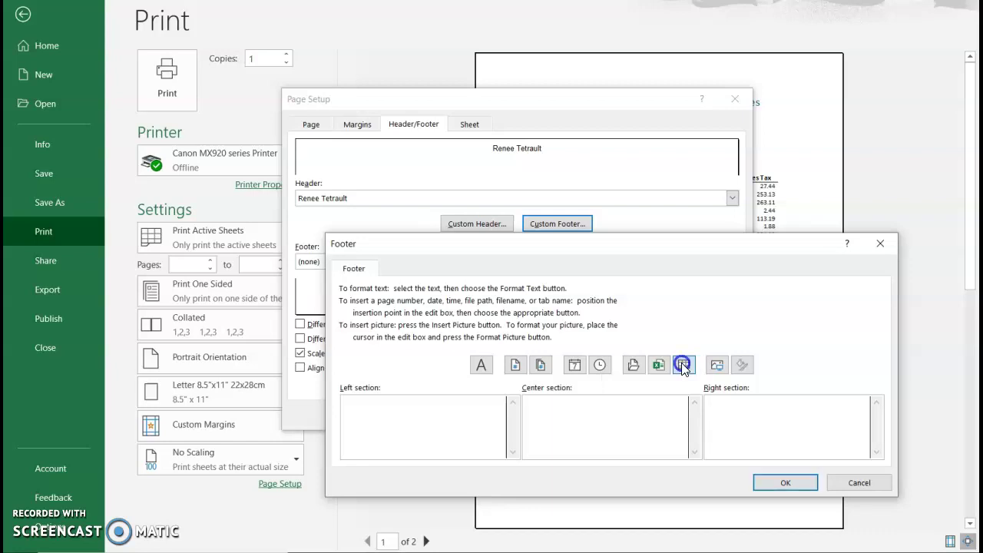
{"action": "left_click", "coordinate": [783, 482]}
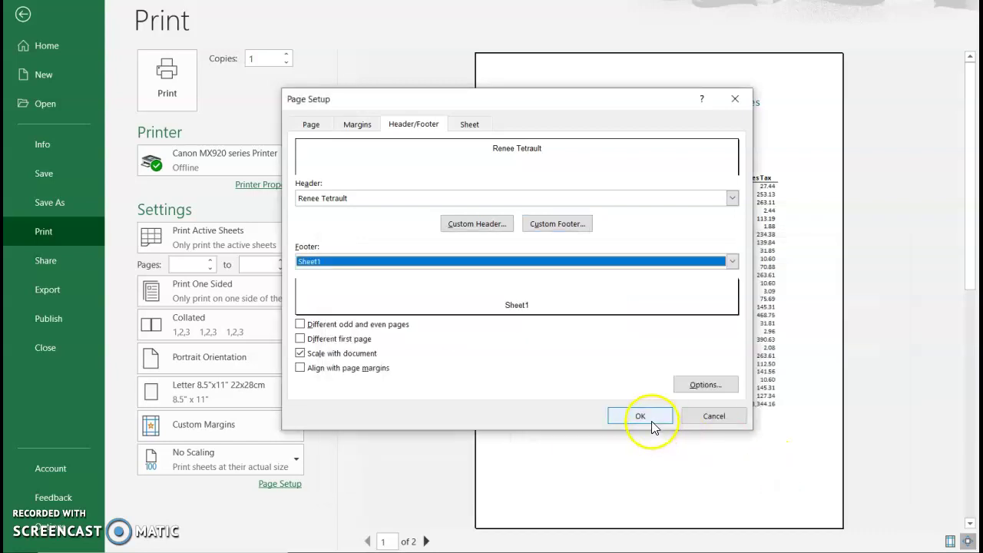
{"action": "left_click", "coordinate": [652, 420]}
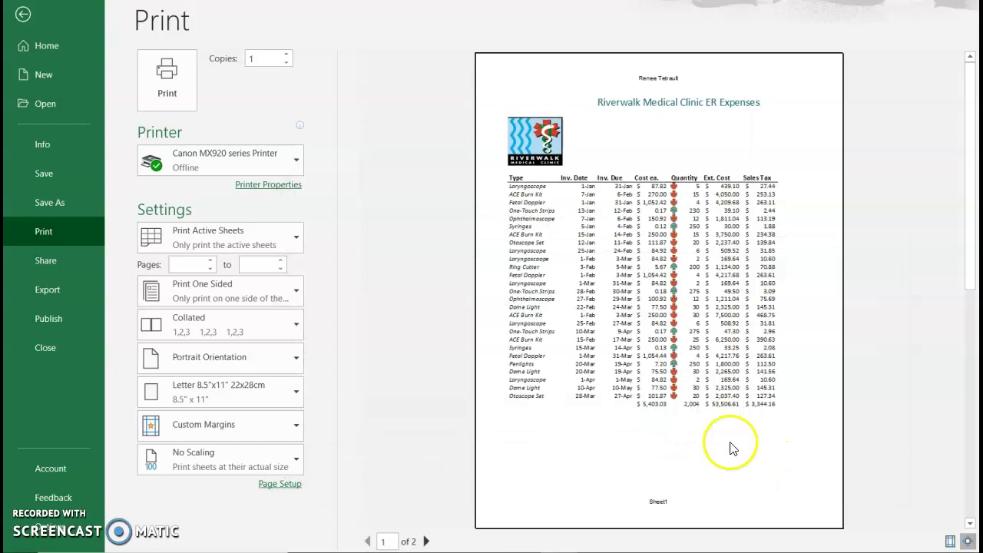